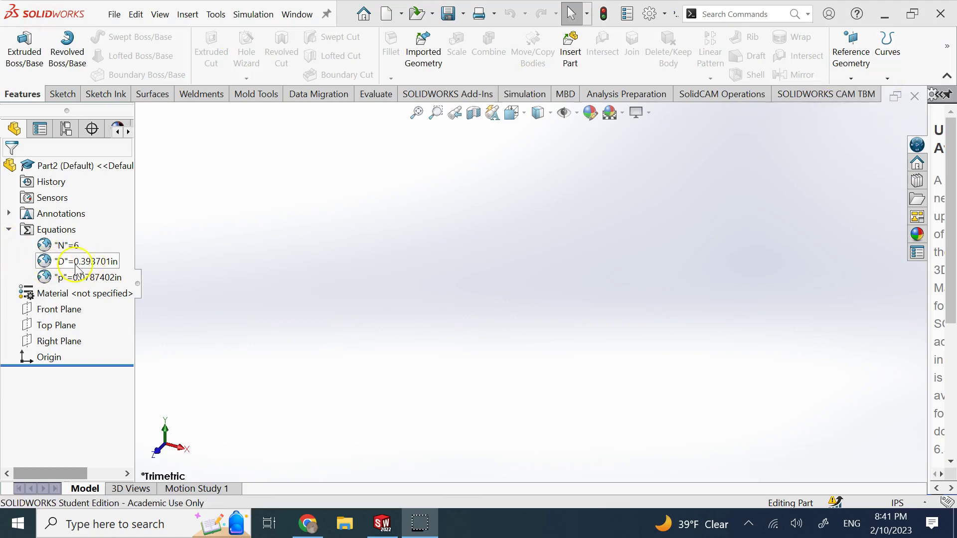
# Switch the document units to MMGS (millimeter, gram, second)
pyautogui.click(897, 503)
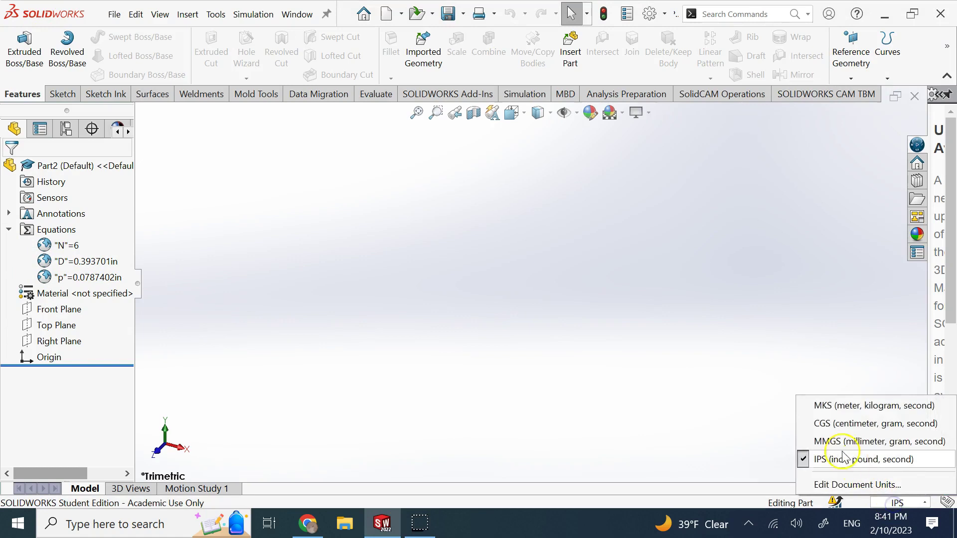
pyautogui.click(839, 441)
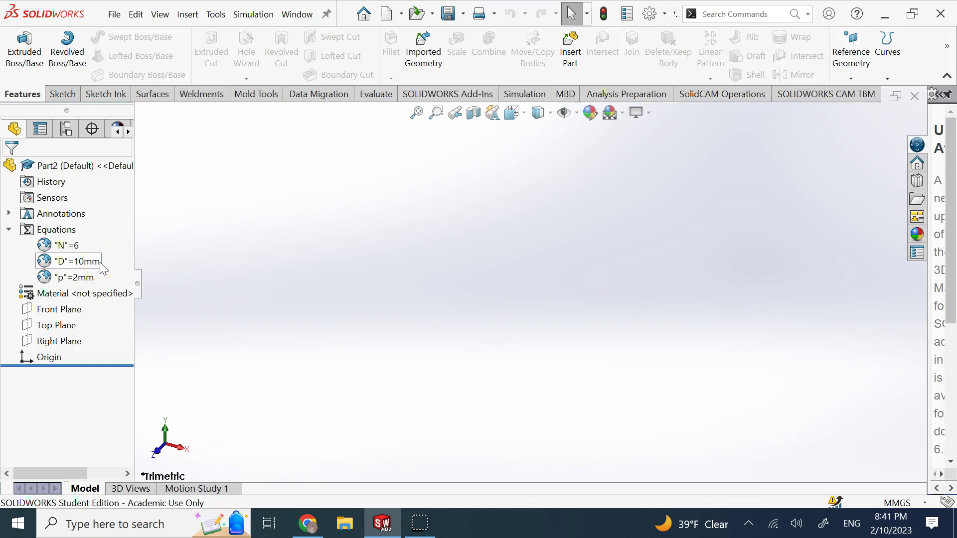
pyautogui.click(85, 269)
pyautogui.click(77, 283)
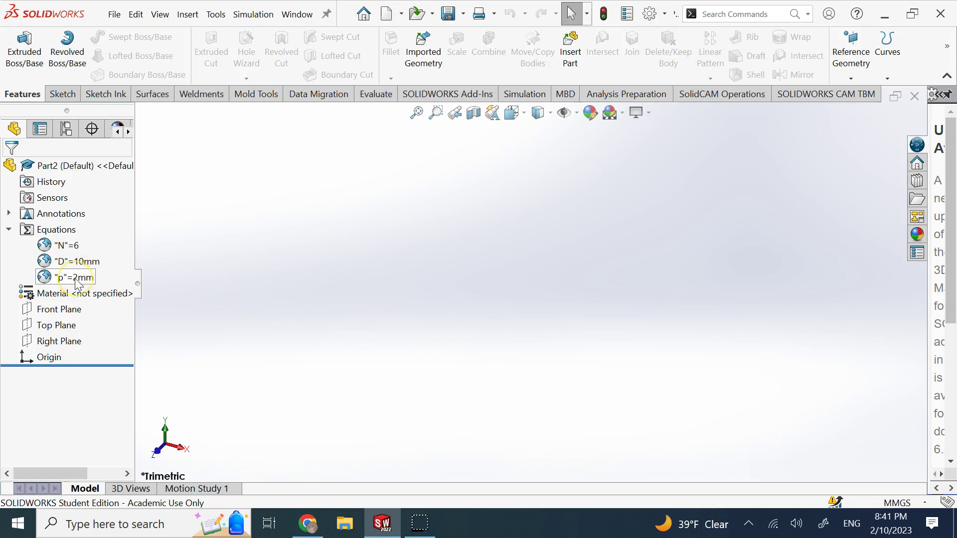
pyautogui.click(60, 281)
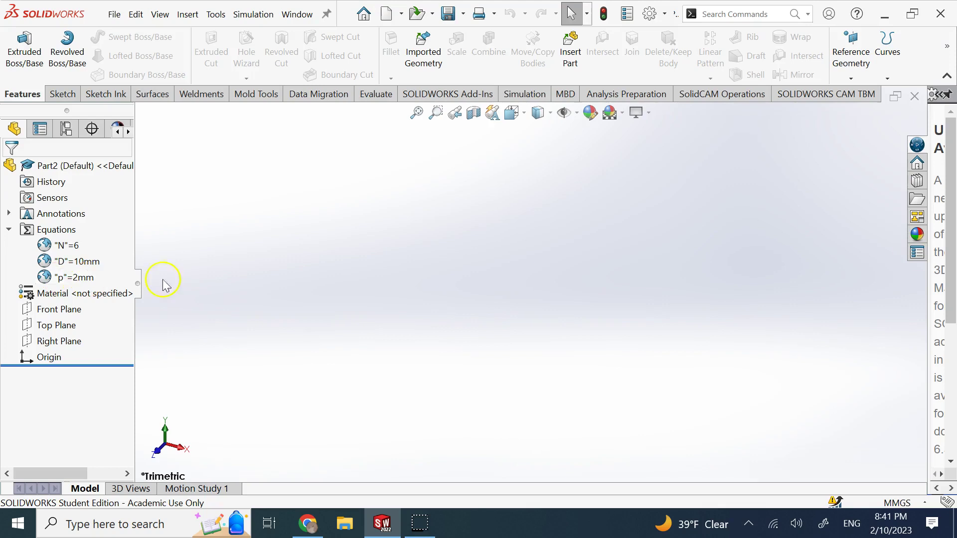
# Start a Helix/Spiral on the Top Plane and sketch a circle of about 75.6 mm radius centred on the origin
pyautogui.click(884, 79)
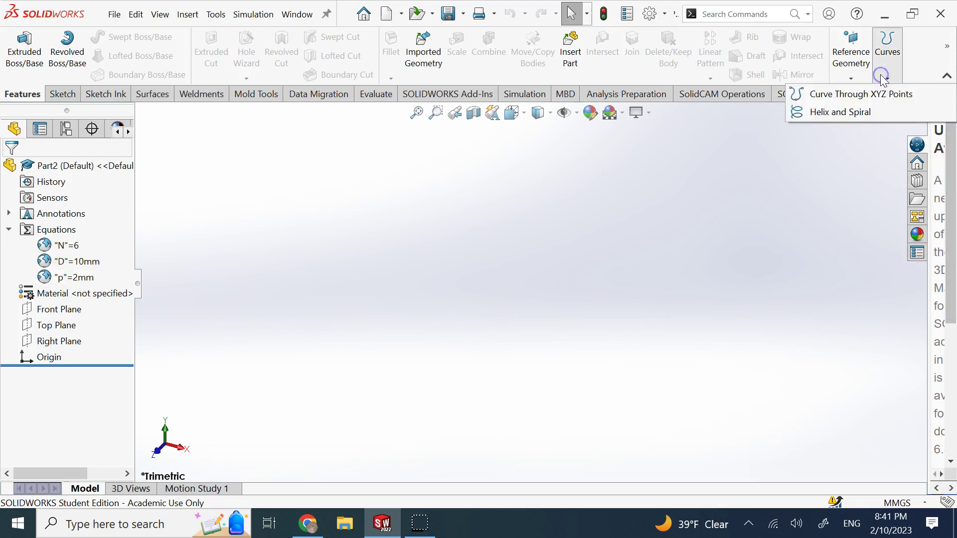
pyautogui.click(851, 111)
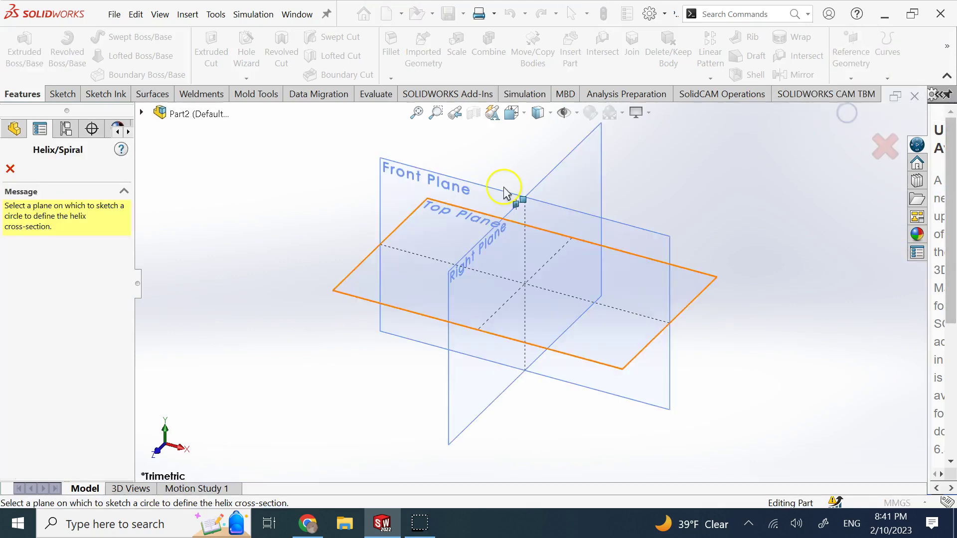
pyautogui.click(688, 274)
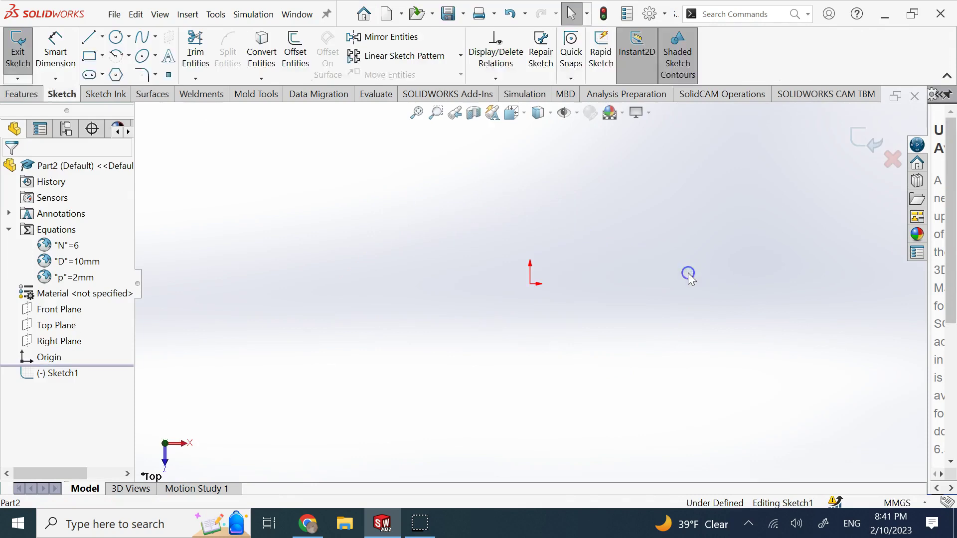
pyautogui.click(118, 37)
pyautogui.click(530, 284)
pyautogui.click(410, 210)
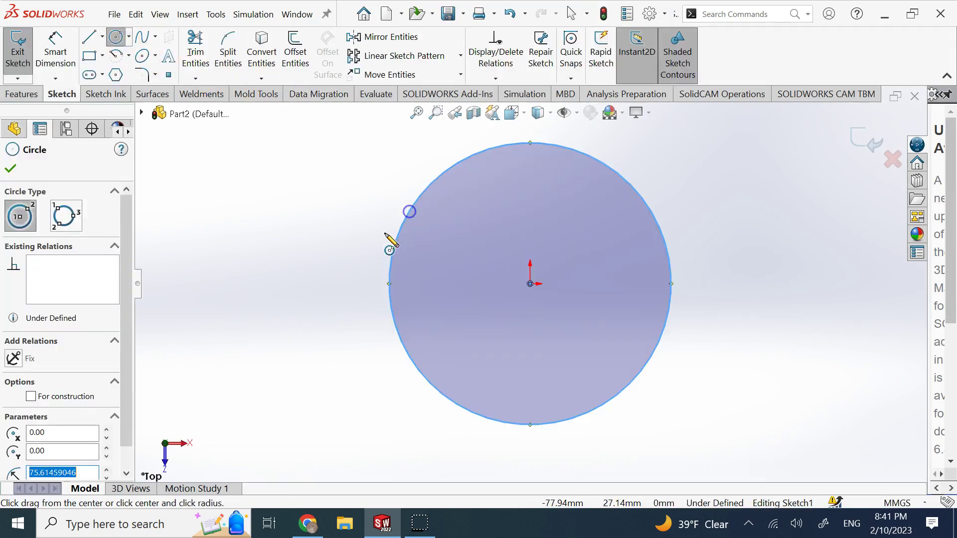
# Dimension the circle's diameter with the global variable "D" and finish the sketch
pyautogui.click(48, 54)
pyautogui.click(410, 220)
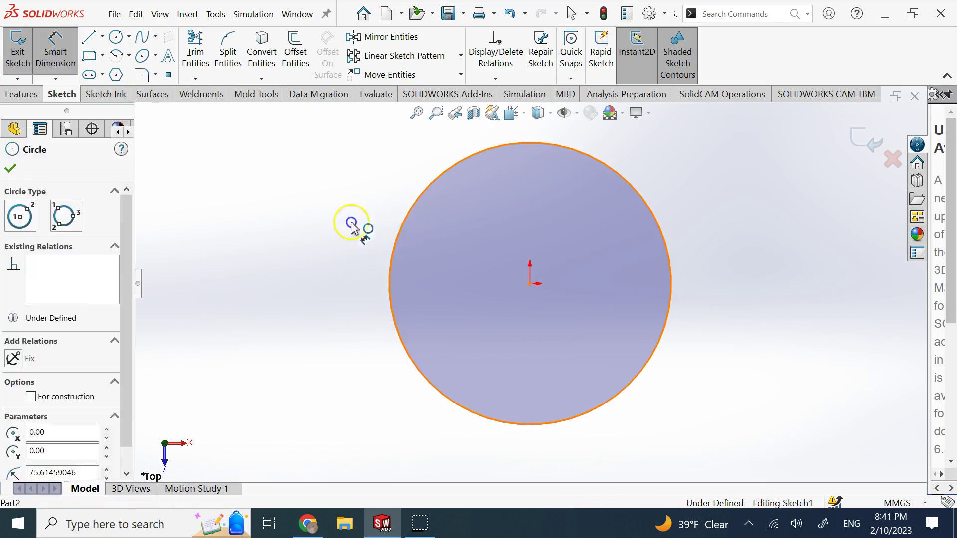
pyautogui.click(295, 226)
pyautogui.write('=')
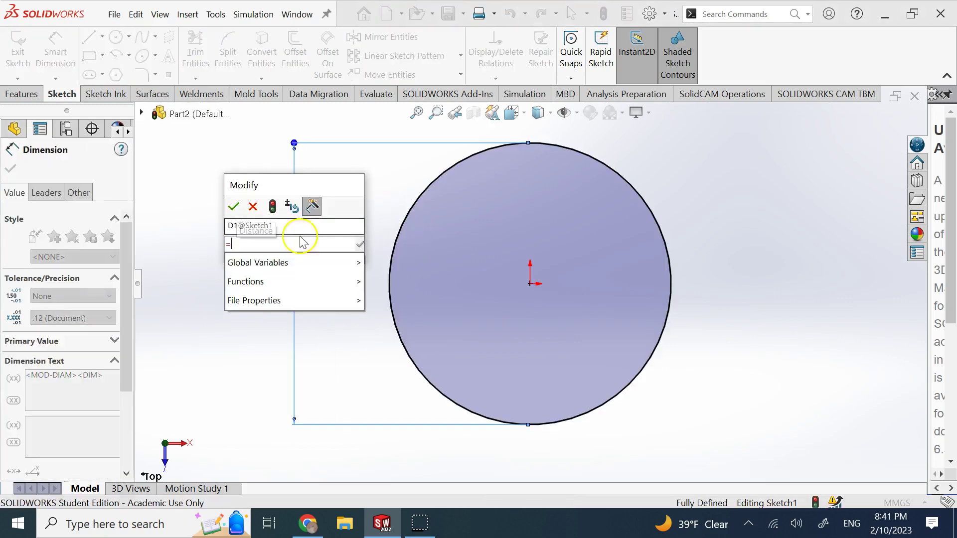
pyautogui.moveTo(299, 262)
pyautogui.click(397, 289)
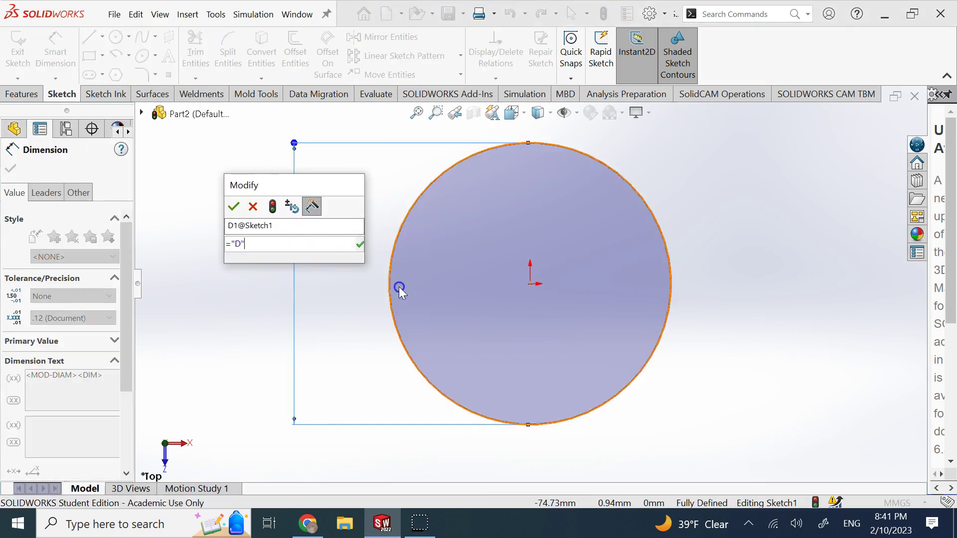
pyautogui.click(234, 205)
pyautogui.click(861, 141)
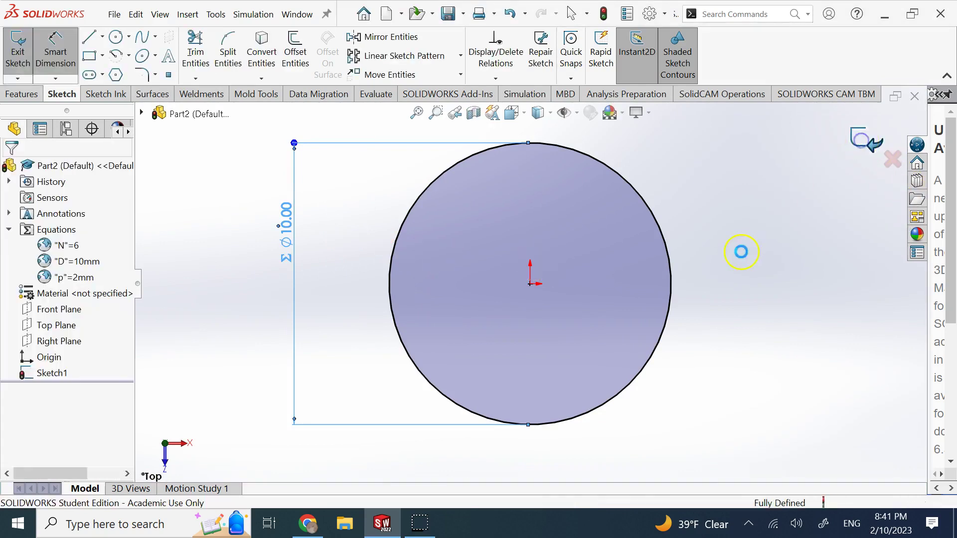
pyautogui.press('h')
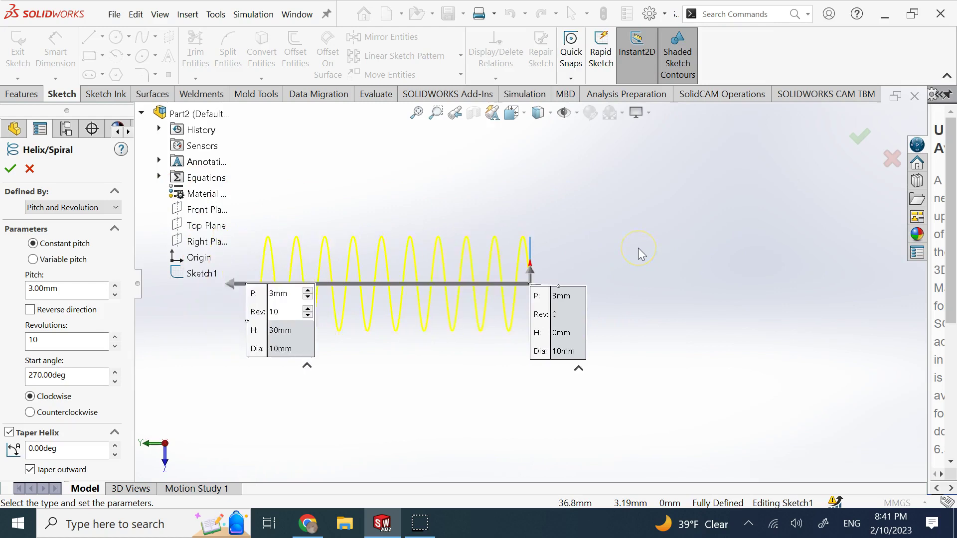
# Try to set the helix pitch to the global variable with ="p"
pyautogui.doubleClick(74, 294)
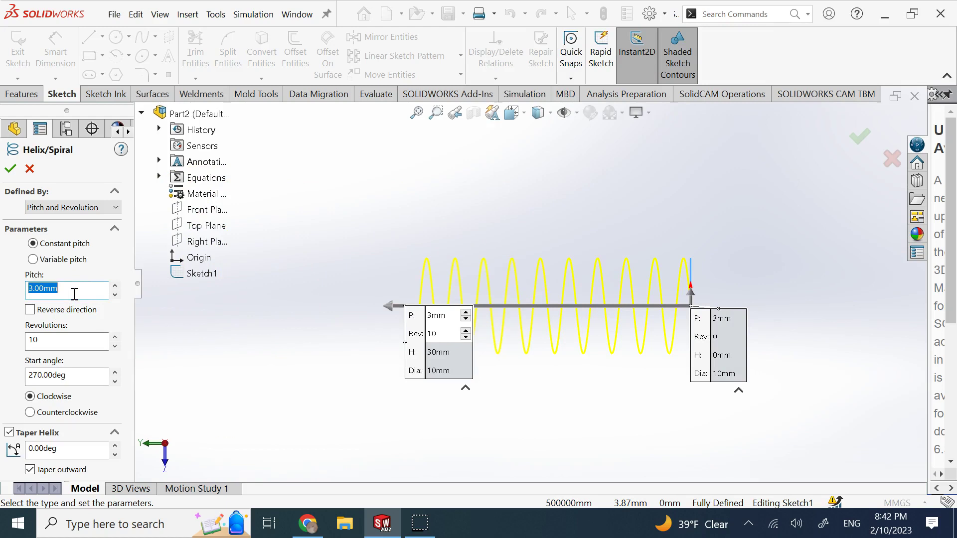
pyautogui.write('="p')
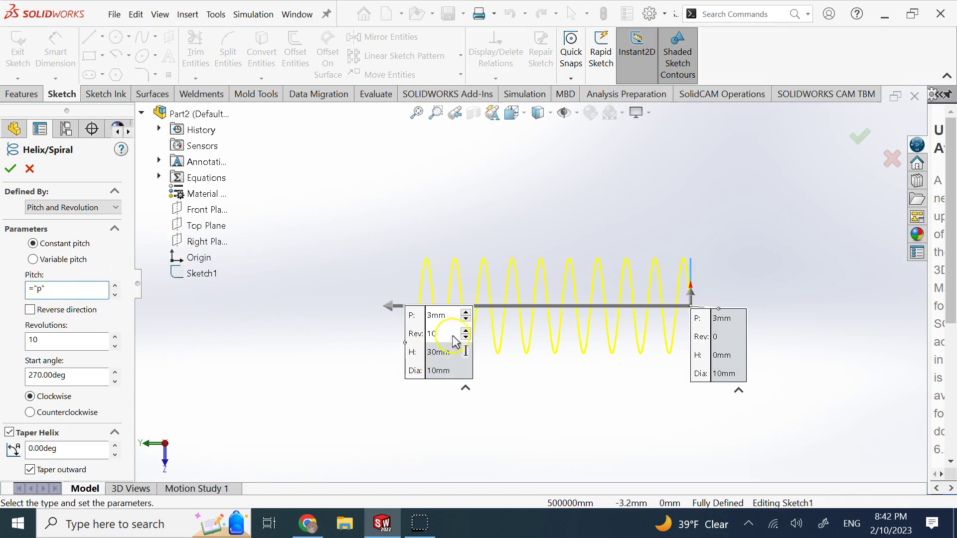
pyautogui.click(251, 321)
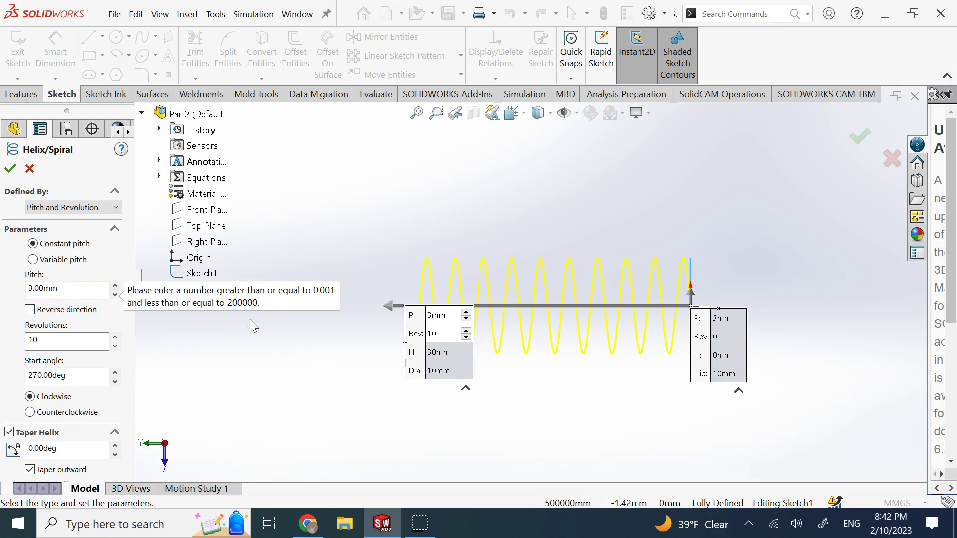
pyautogui.click(69, 290)
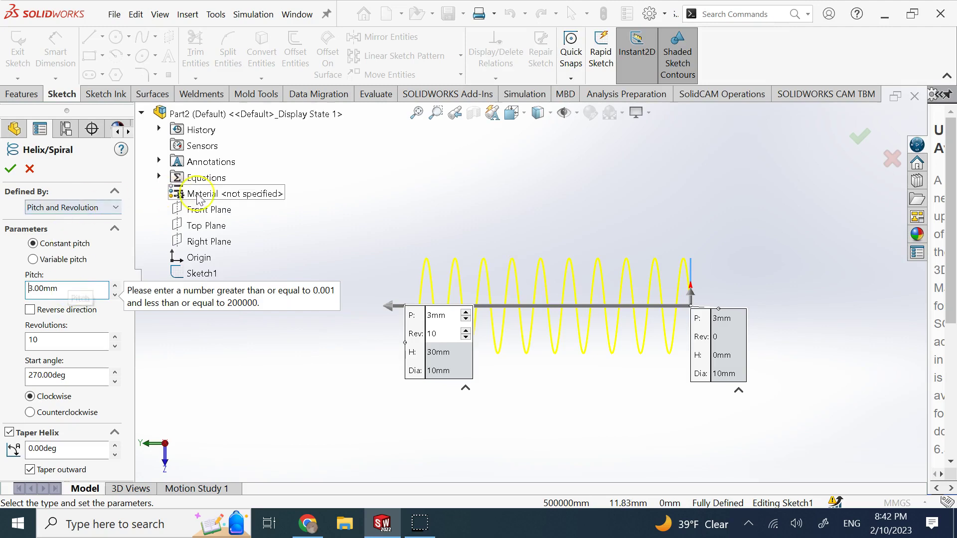
pyautogui.click(159, 178)
pyautogui.click(212, 224)
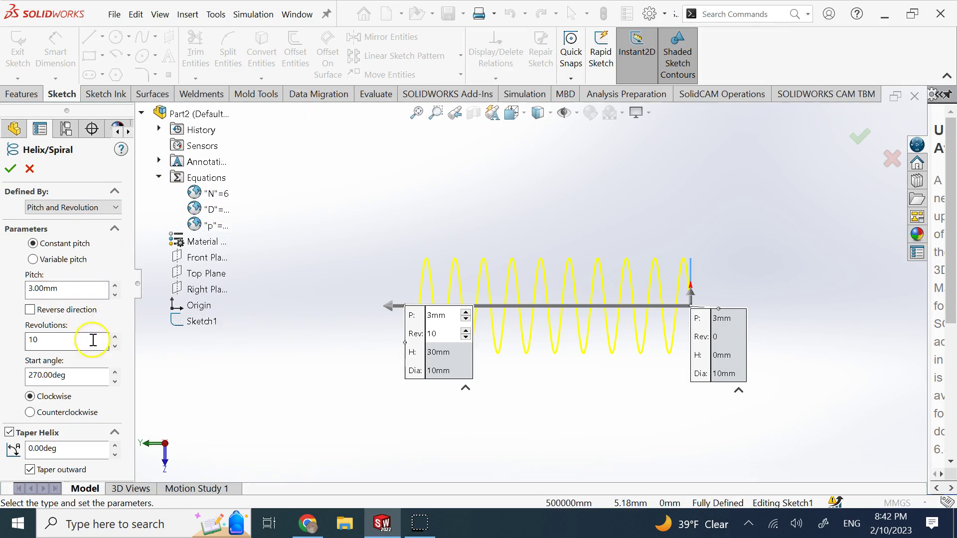
pyautogui.click(81, 286)
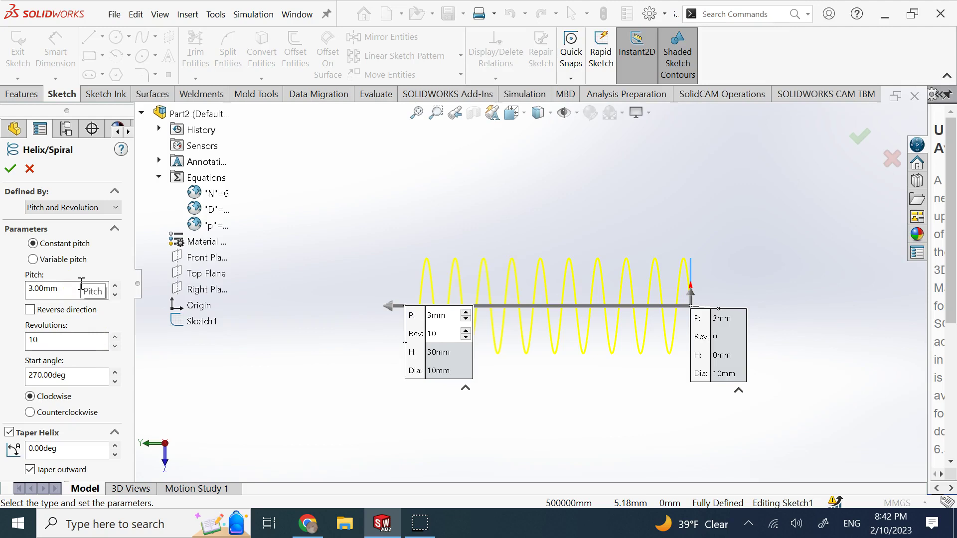
# Create the helix with a constant pitch of 3 mm and 10 revolutions
pyautogui.click(15, 168)
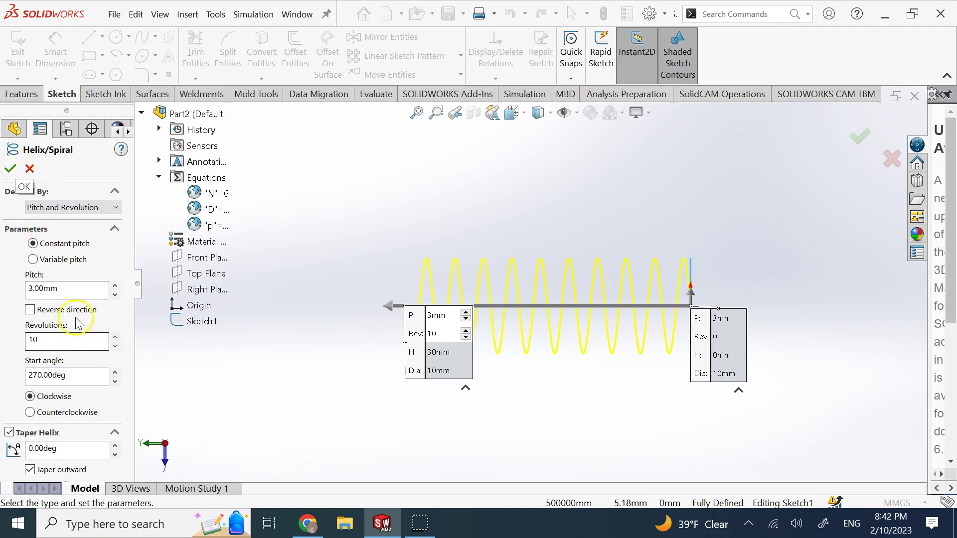
pyautogui.click(11, 173)
pyautogui.click(558, 202)
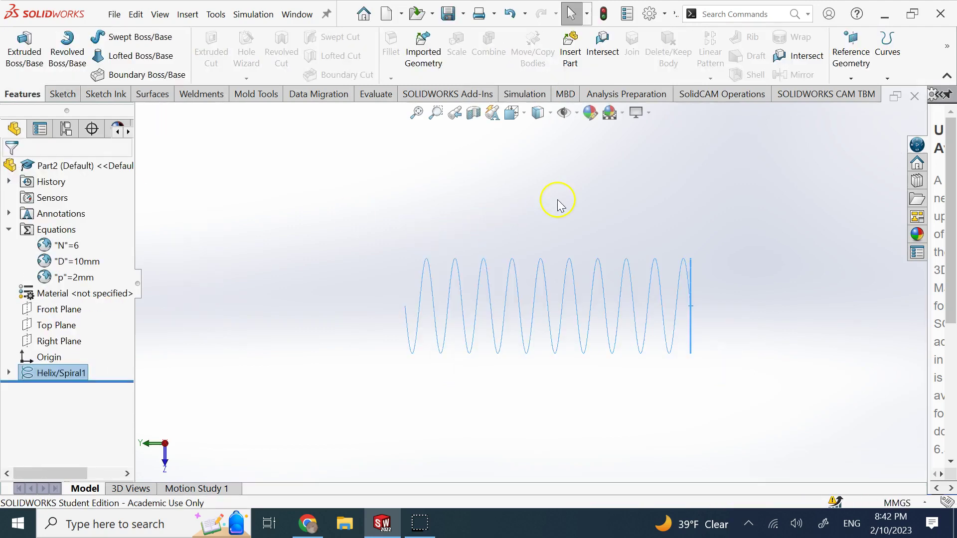
# Link the value of the helix's pitch dimension to the global variable p
pyautogui.press('Right')
pyautogui.press('Right')
pyautogui.press('Right')
pyautogui.press('Right')
pyautogui.press('Right')
pyautogui.press('Right')
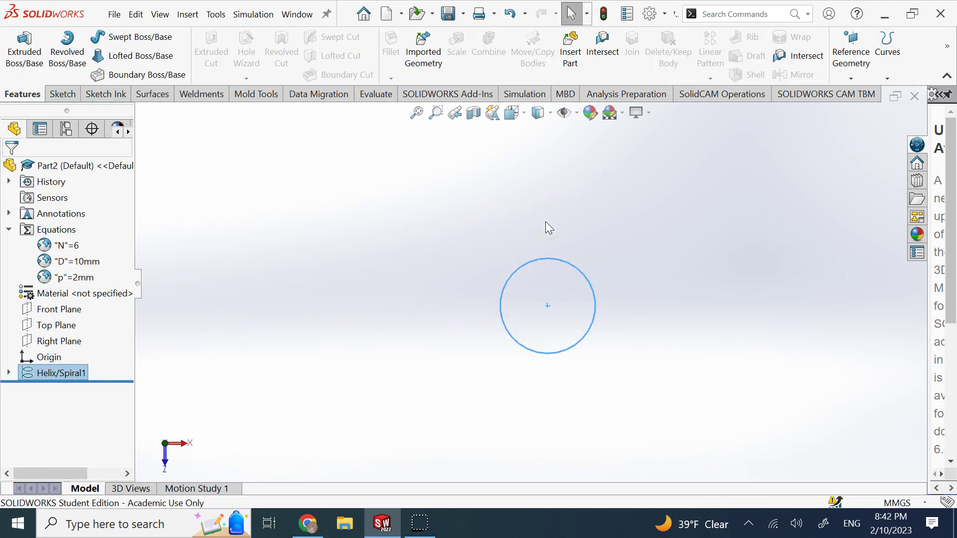
pyautogui.press('Up')
pyautogui.press('Up')
pyautogui.press('Up')
pyautogui.press('Down')
pyautogui.press('Down')
pyautogui.press('Down')
pyautogui.press('Down')
pyautogui.press('Down')
pyautogui.press('Down')
pyautogui.press('Down')
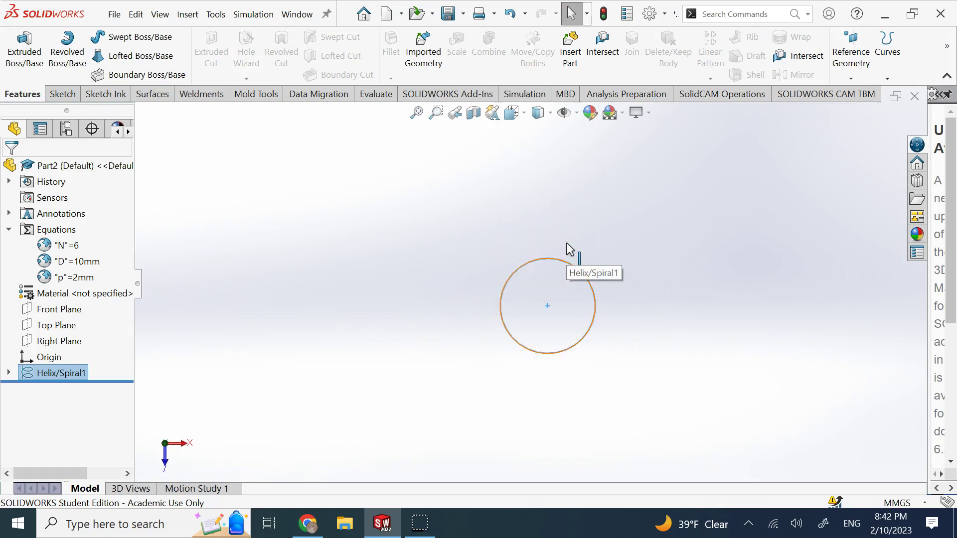
pyautogui.click(570, 268)
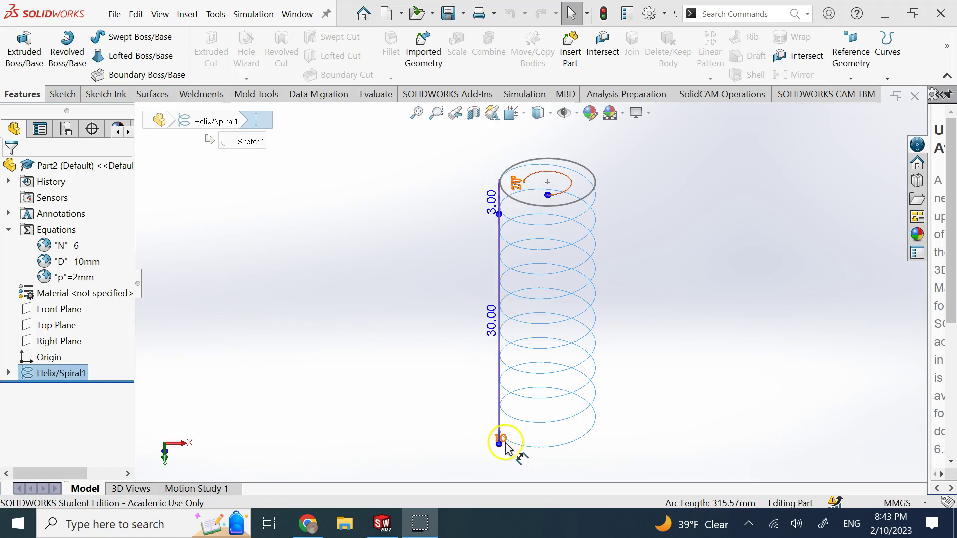
pyautogui.rightClick(494, 208)
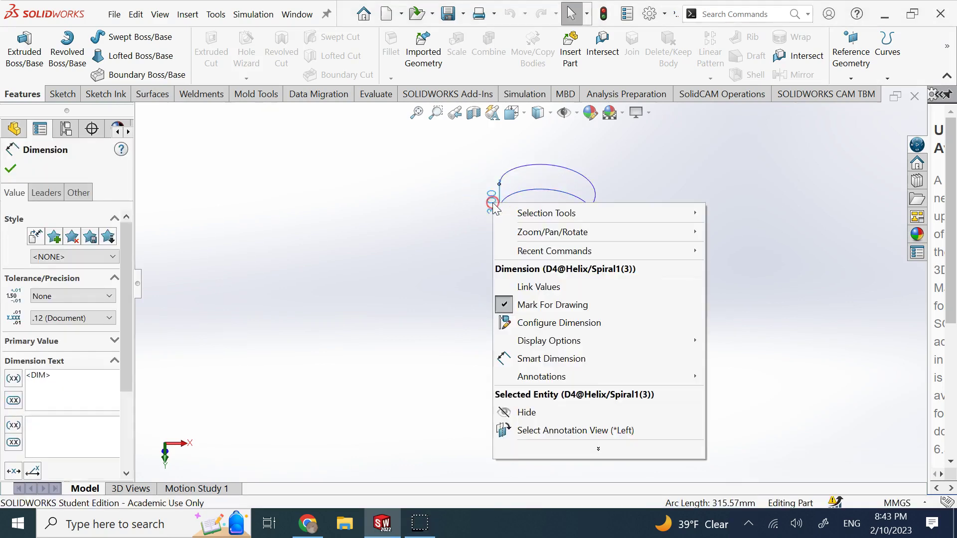
pyautogui.click(543, 282)
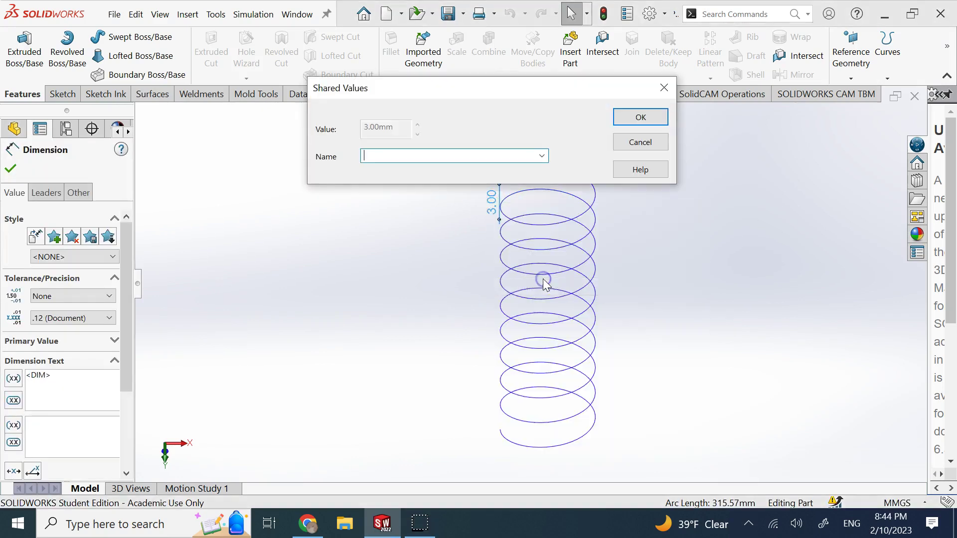
pyautogui.click(540, 159)
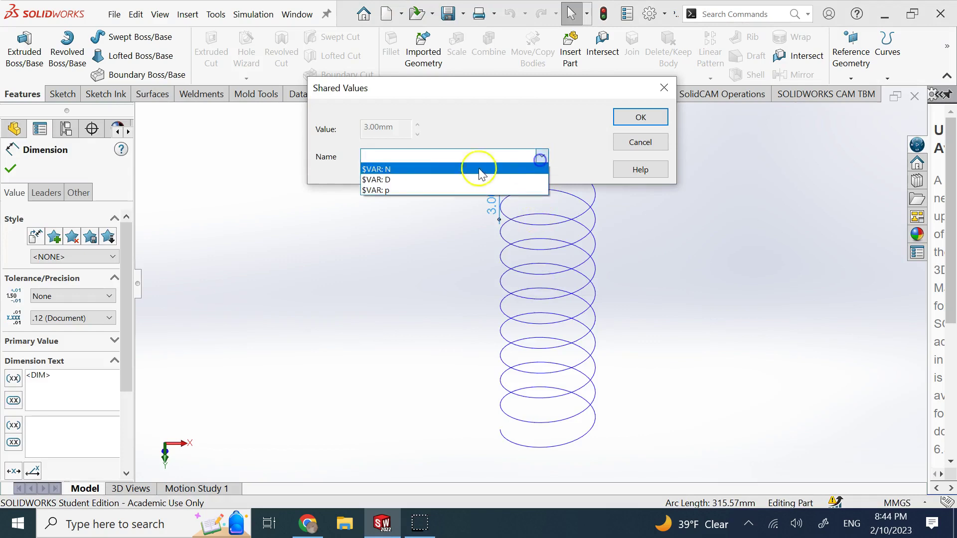
pyautogui.click(393, 191)
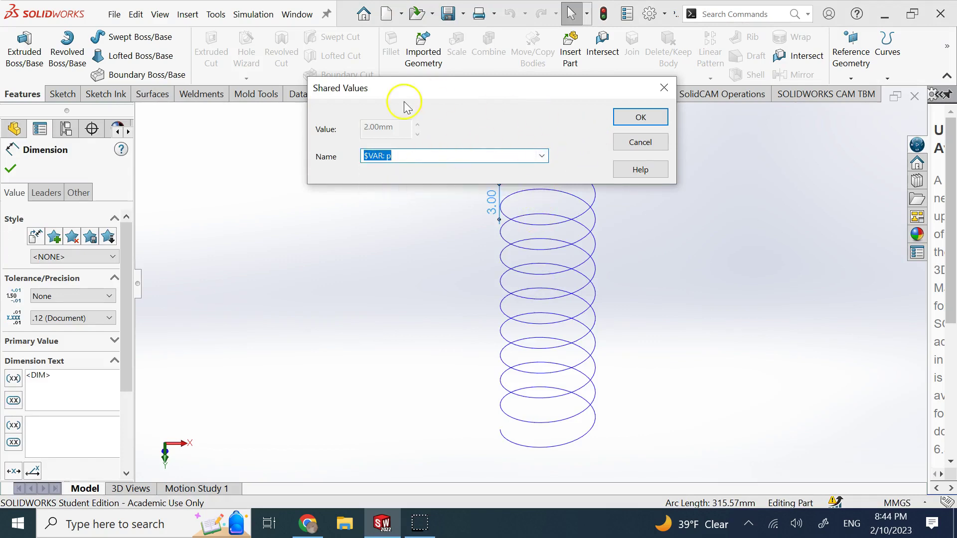
pyautogui.click(628, 118)
pyautogui.click(689, 213)
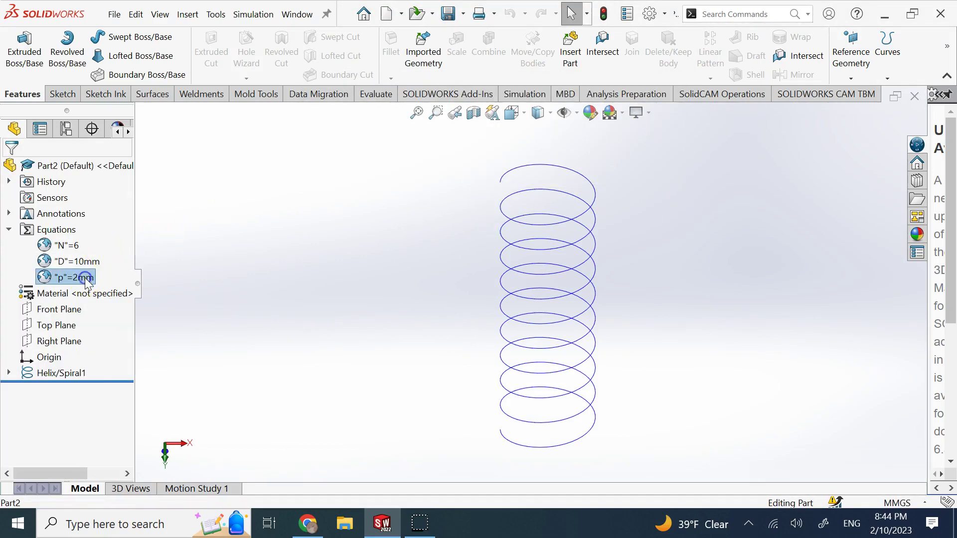
# Set the global variable "p" to =5mm in the equations and apply it to the helix
pyautogui.rightClick(85, 278)
pyautogui.click(134, 289)
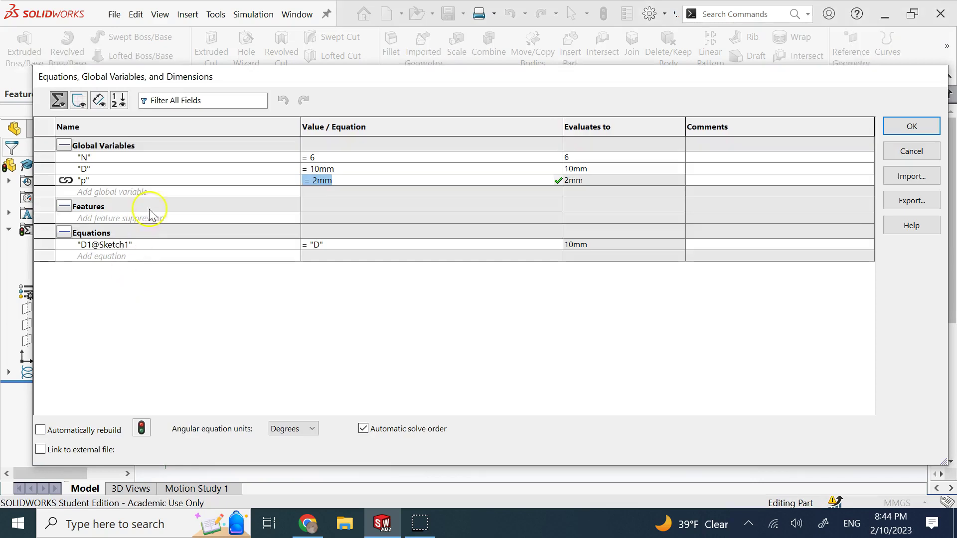
pyautogui.write('5')
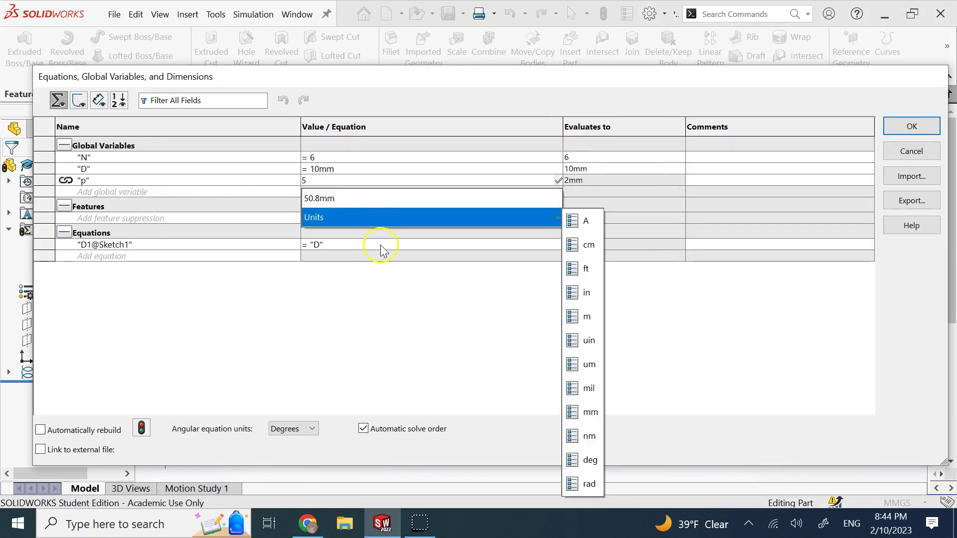
pyautogui.click(379, 306)
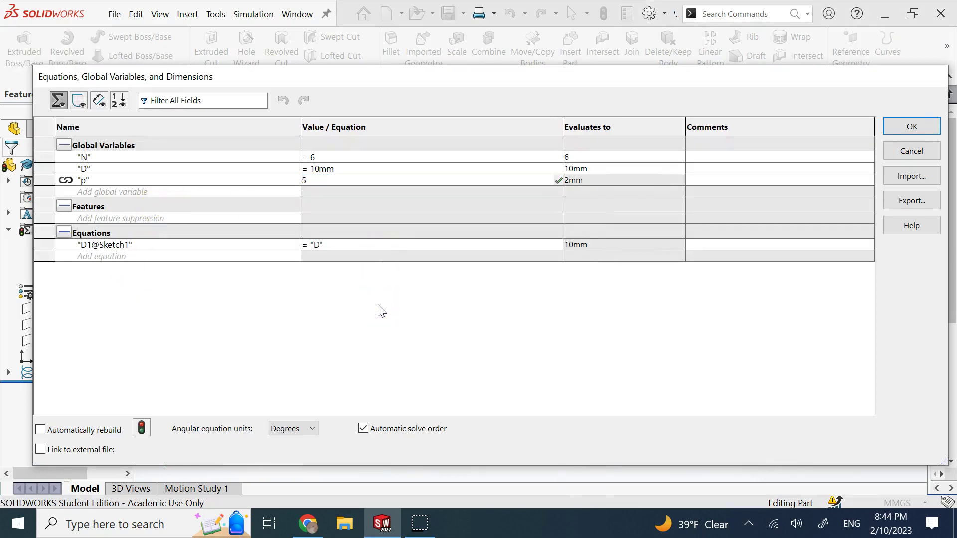
pyautogui.write('mm')
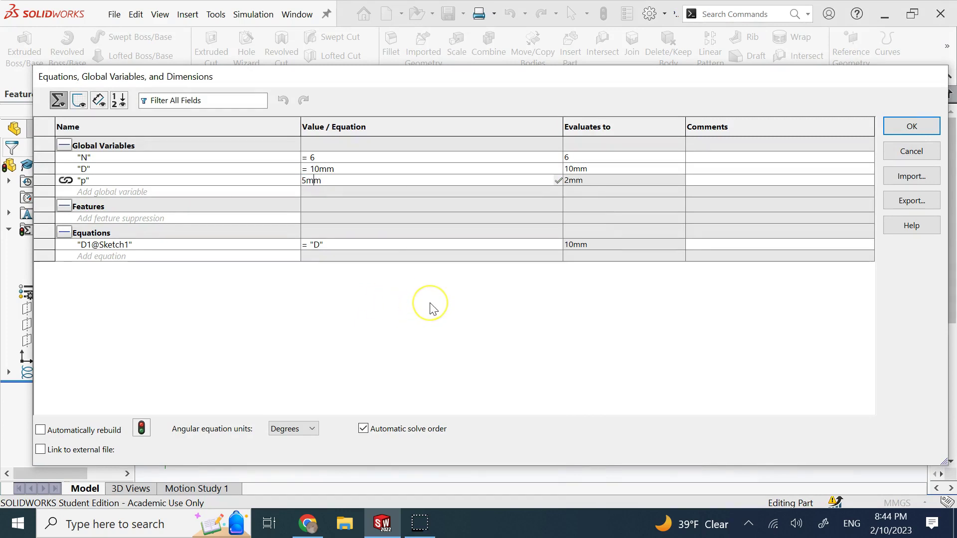
pyautogui.press('Home')
pyautogui.write('=')
pyautogui.click(453, 332)
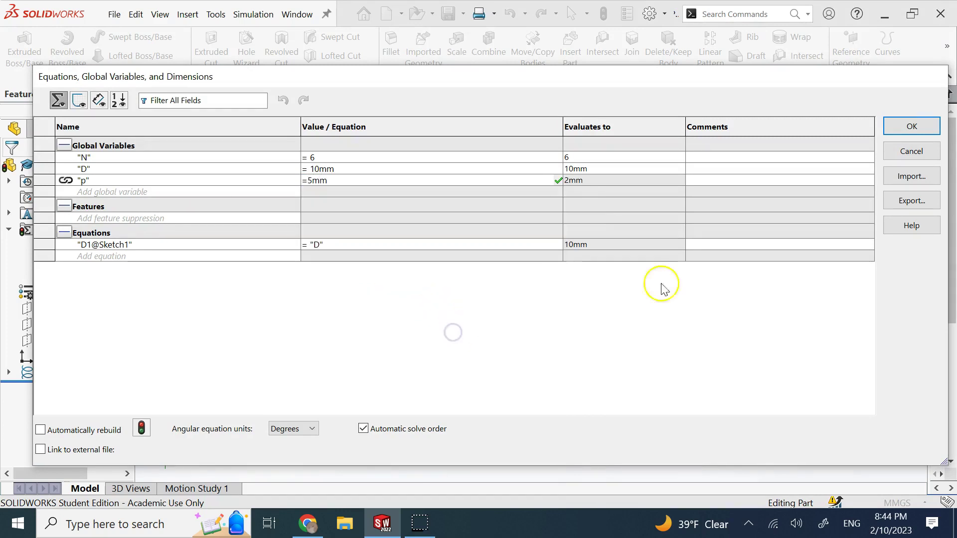
pyautogui.click(921, 130)
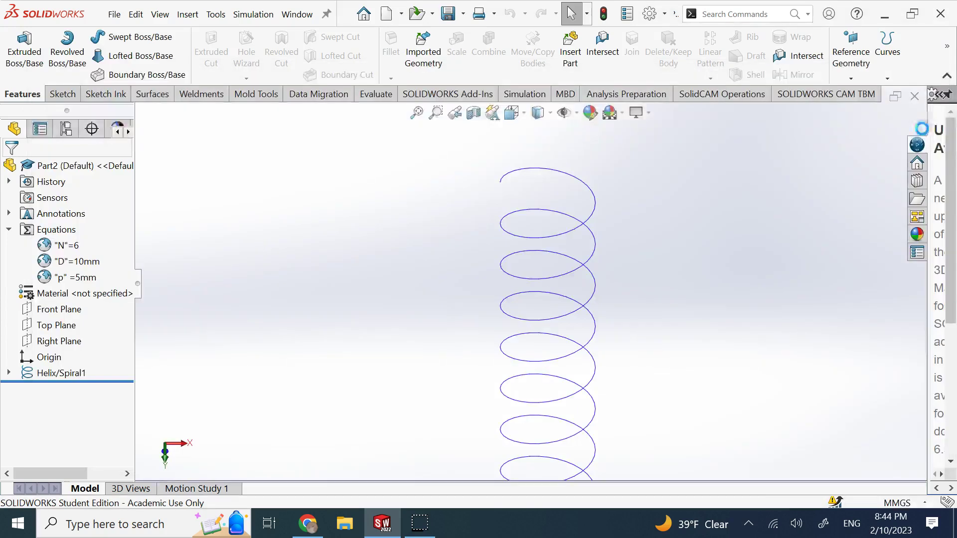
pyautogui.scroll(5, 553, 241)
pyautogui.scroll(-2, 564, 392)
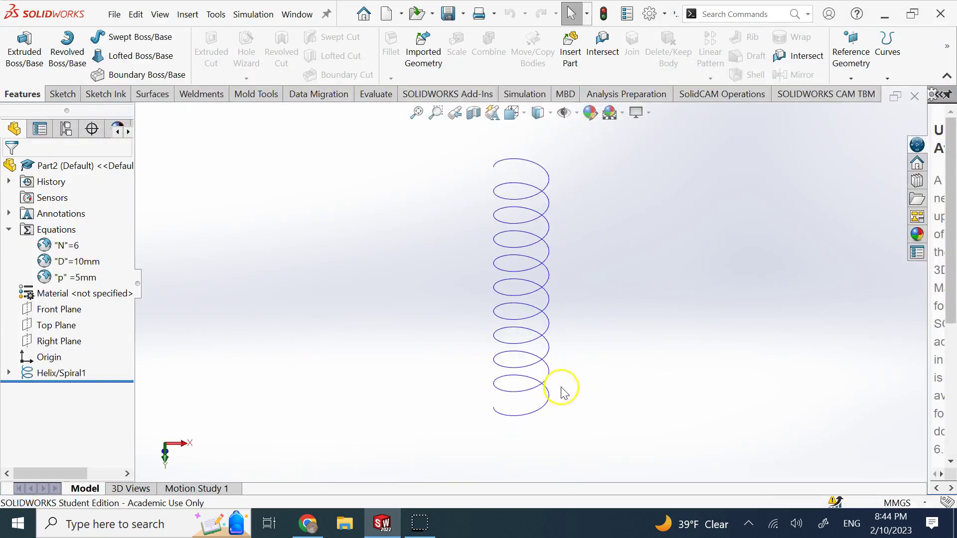
pyautogui.click(658, 252)
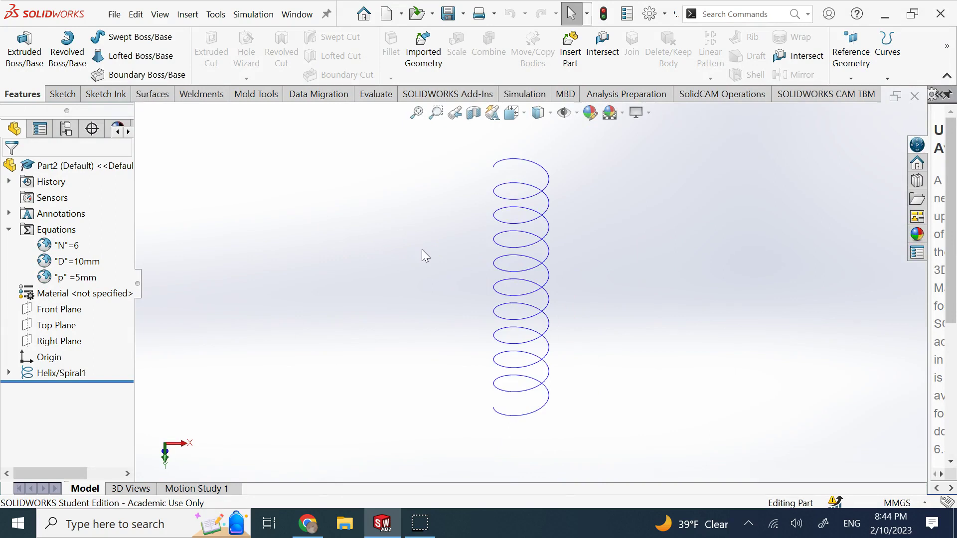
pyautogui.click(467, 195)
pyautogui.click(426, 164)
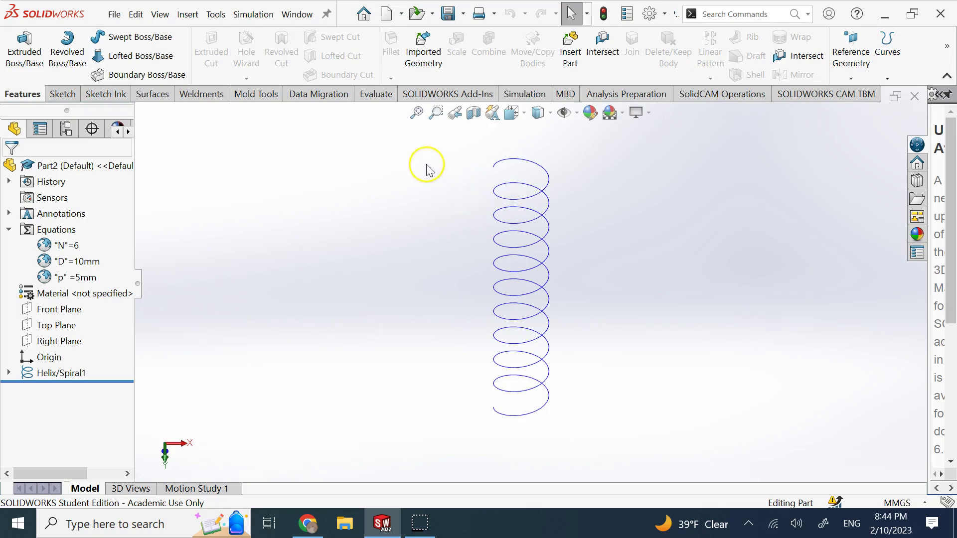
# Delete the helix curve while keeping the sketch it was built on
pyautogui.rightClick(525, 196)
pyautogui.rightClick(520, 197)
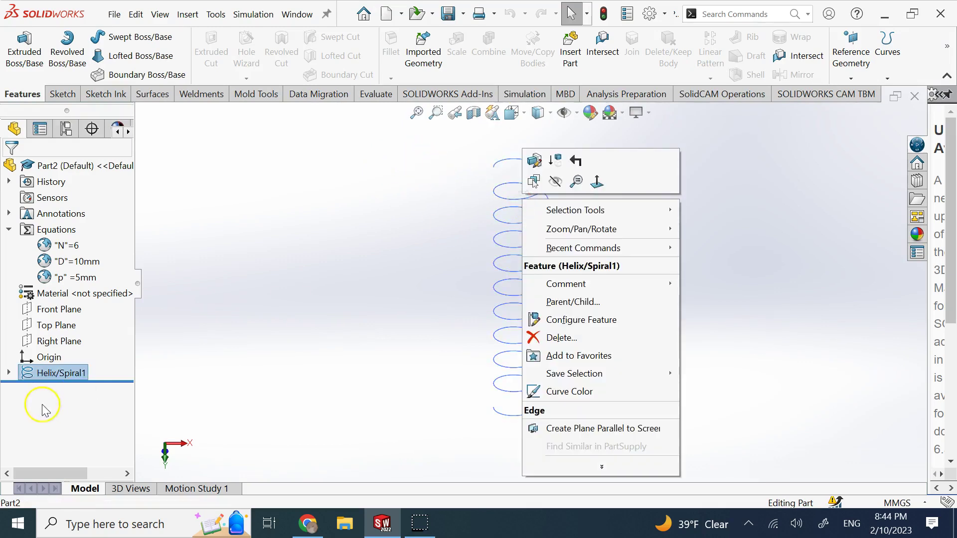
pyautogui.rightClick(70, 375)
pyautogui.click(97, 363)
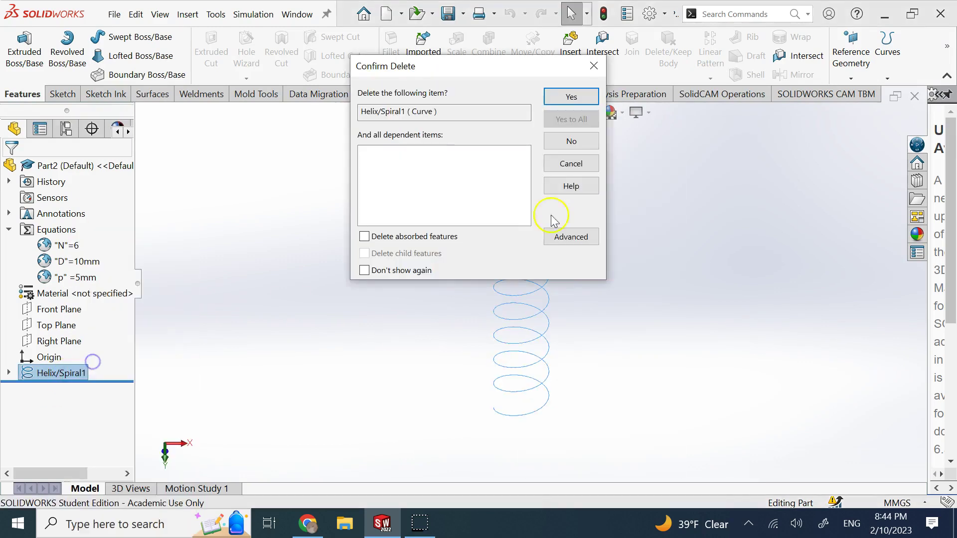
pyautogui.click(568, 98)
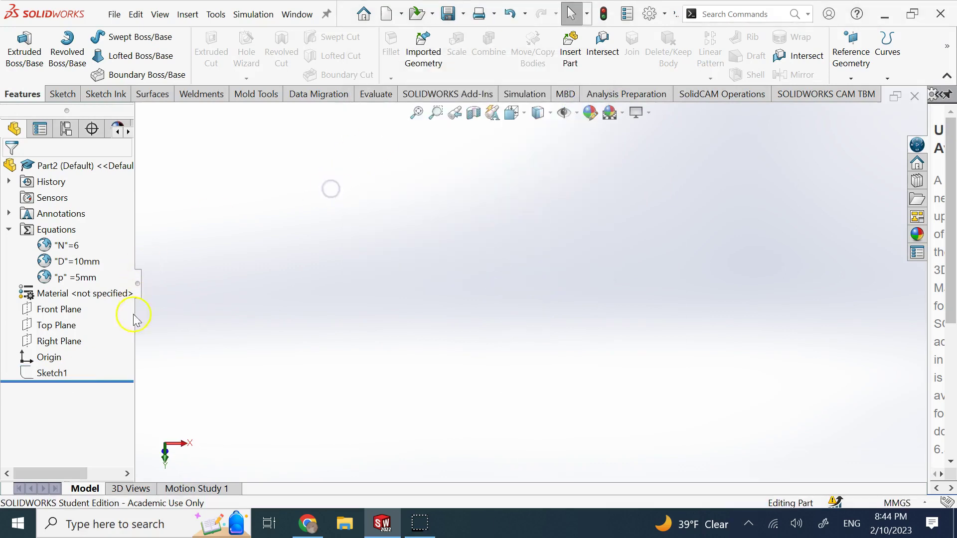
# Delete the remaining circle sketch, Sketch1, from the part
pyautogui.rightClick(67, 377)
pyautogui.click(104, 325)
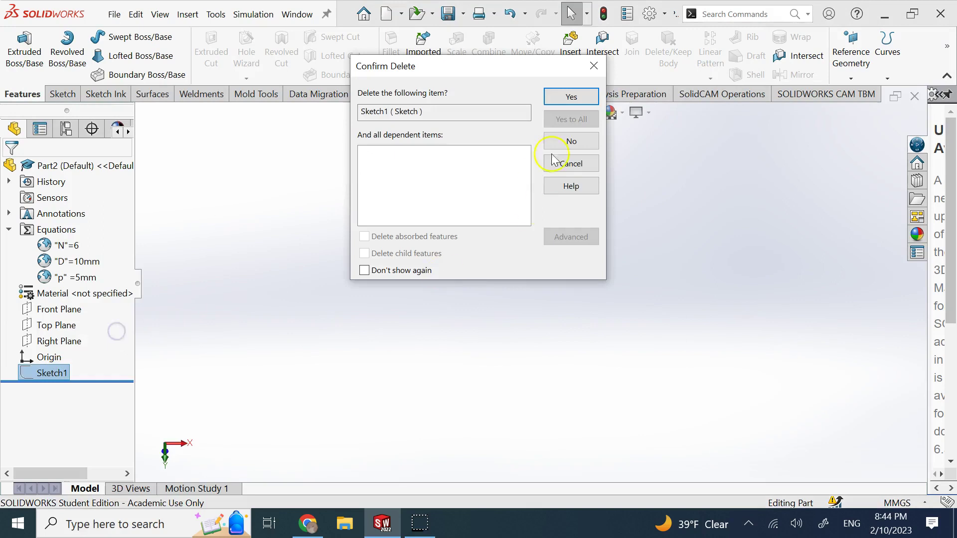
pyautogui.click(566, 99)
pyautogui.click(616, 260)
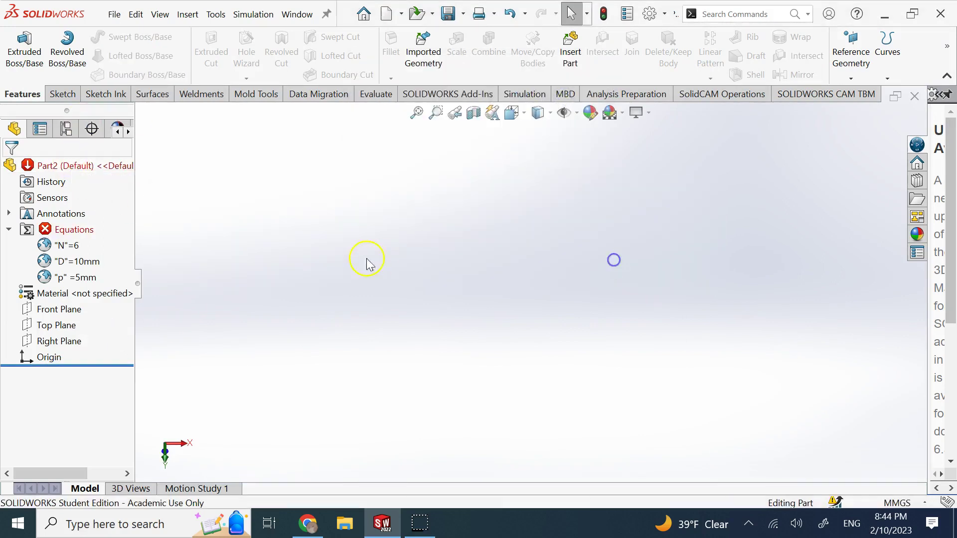
# Delete the broken equation for "D1@Sketch1" from the part's equations and apply the change
pyautogui.rightClick(90, 237)
pyautogui.rightClick(74, 232)
pyautogui.click(107, 240)
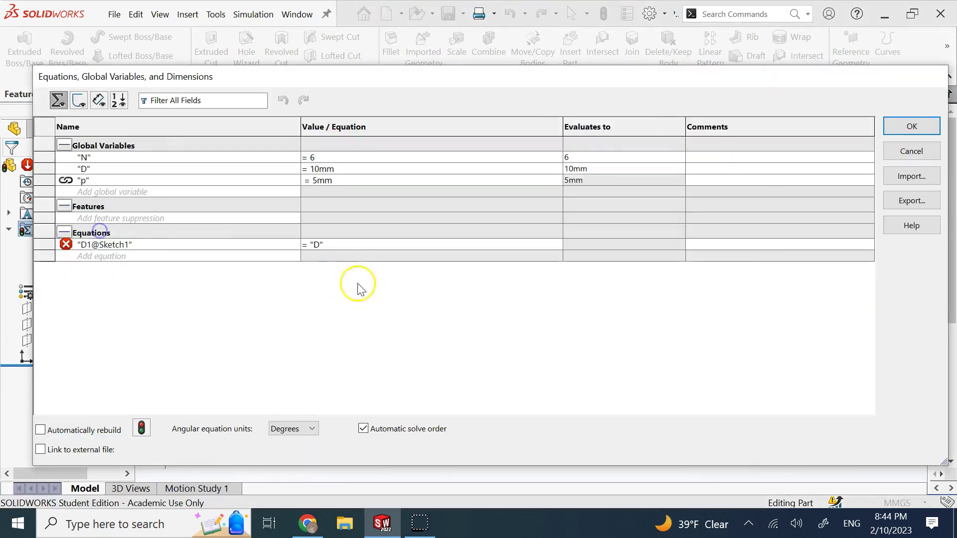
pyautogui.rightClick(100, 245)
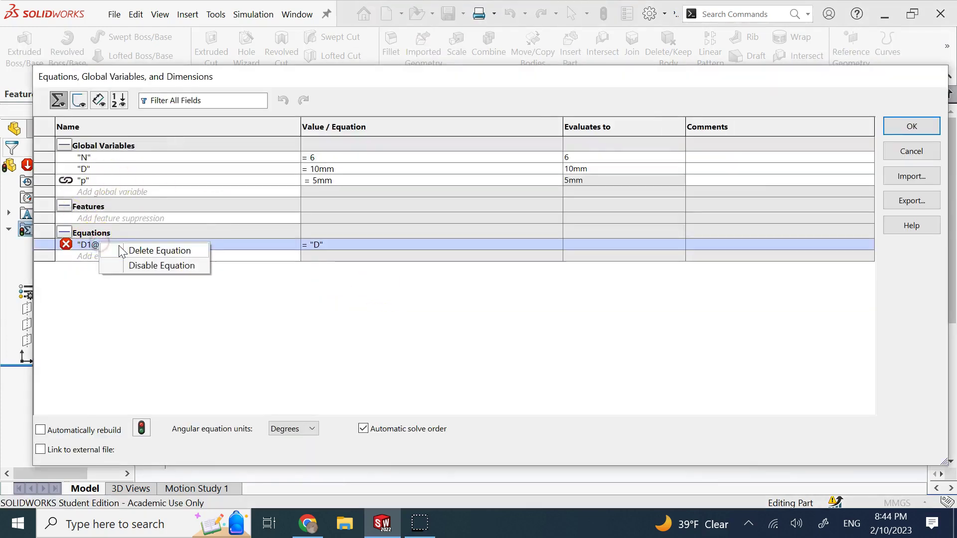
pyautogui.click(122, 249)
pyautogui.click(912, 126)
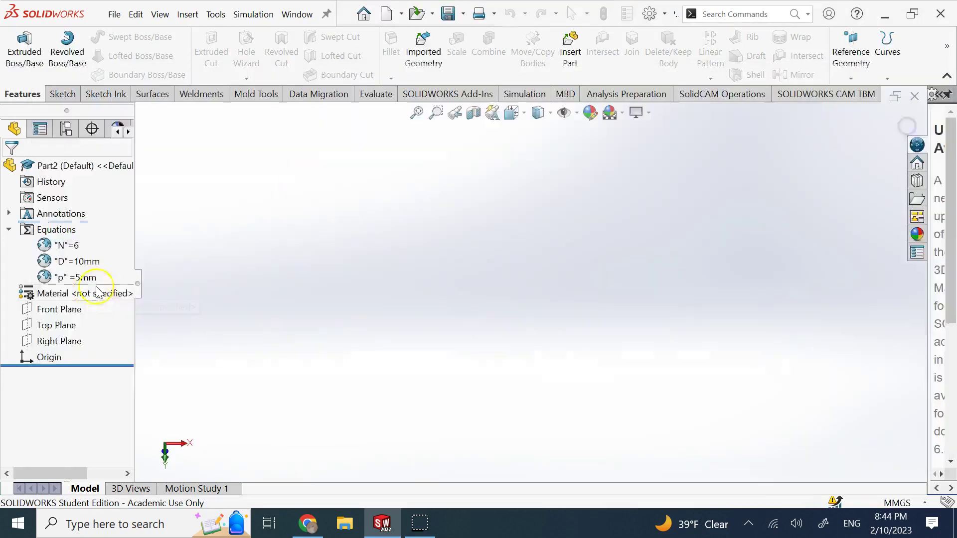
# On the Front Plane, sketch a diagonal line about 83 mm long from the origin up and to the left, viewed from the back
pyautogui.click(63, 310)
pyautogui.click(86, 299)
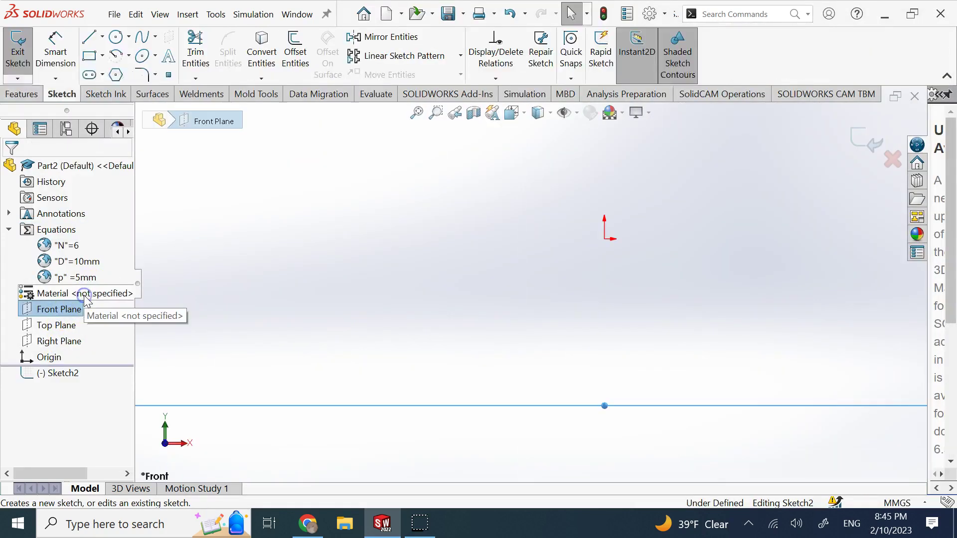
pyautogui.hotkey('ctrl', '8')
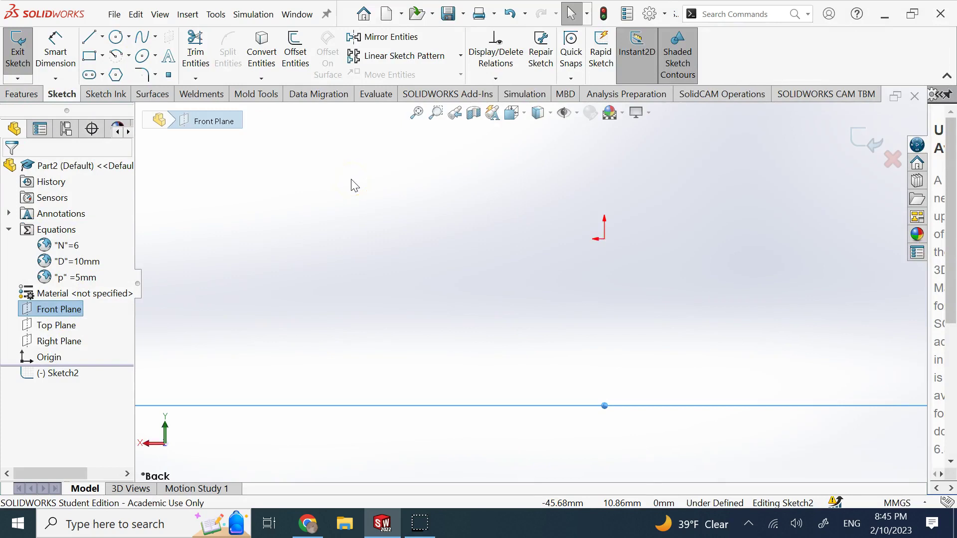
pyautogui.click(417, 113)
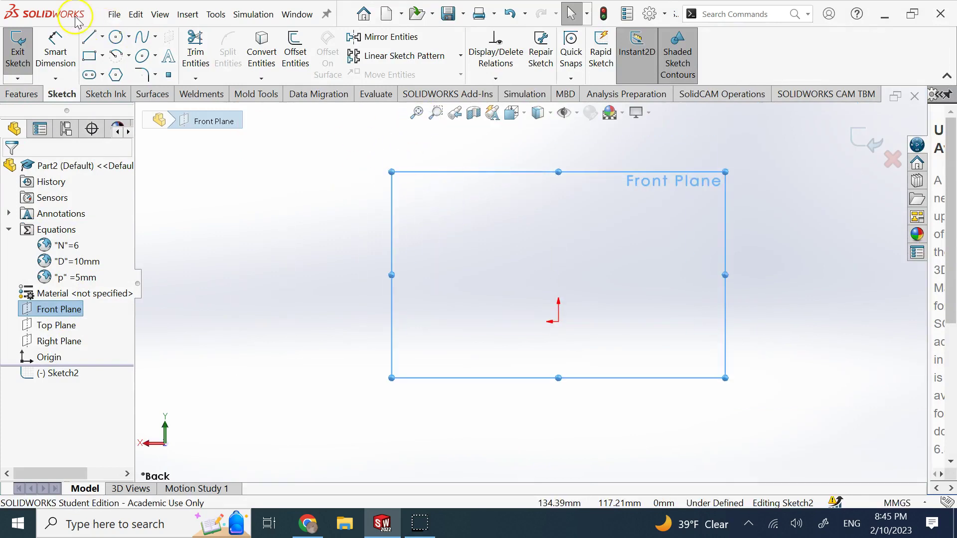
pyautogui.click(88, 42)
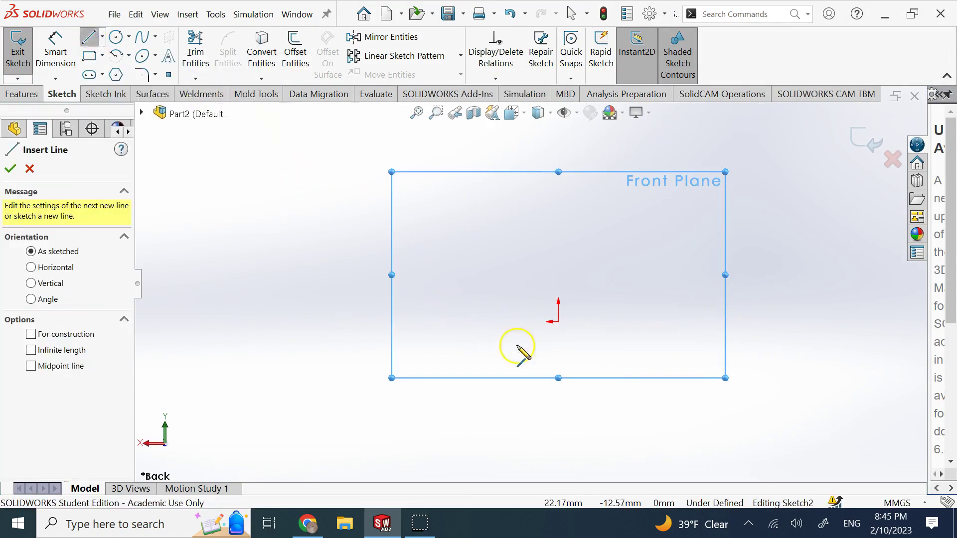
pyautogui.click(559, 322)
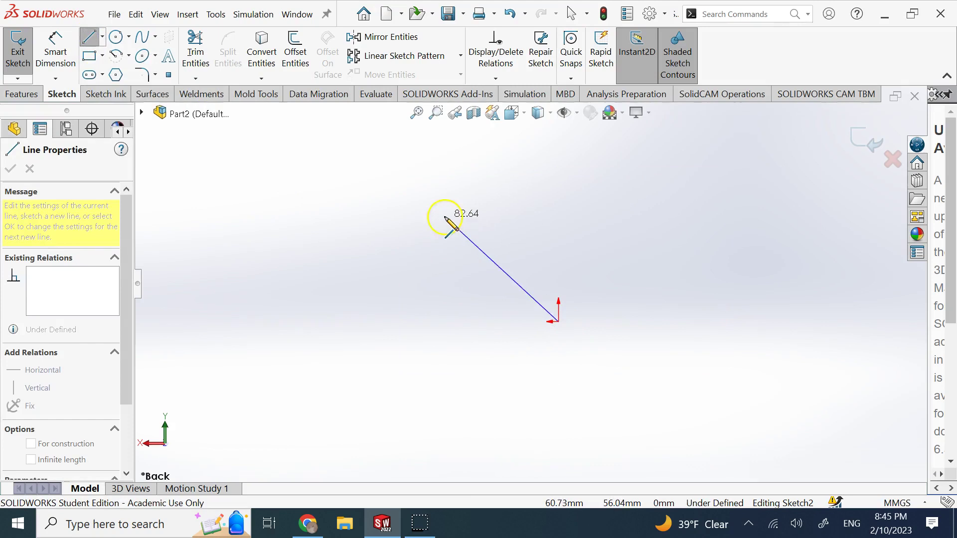
pyautogui.click(444, 218)
pyautogui.press('Escape')
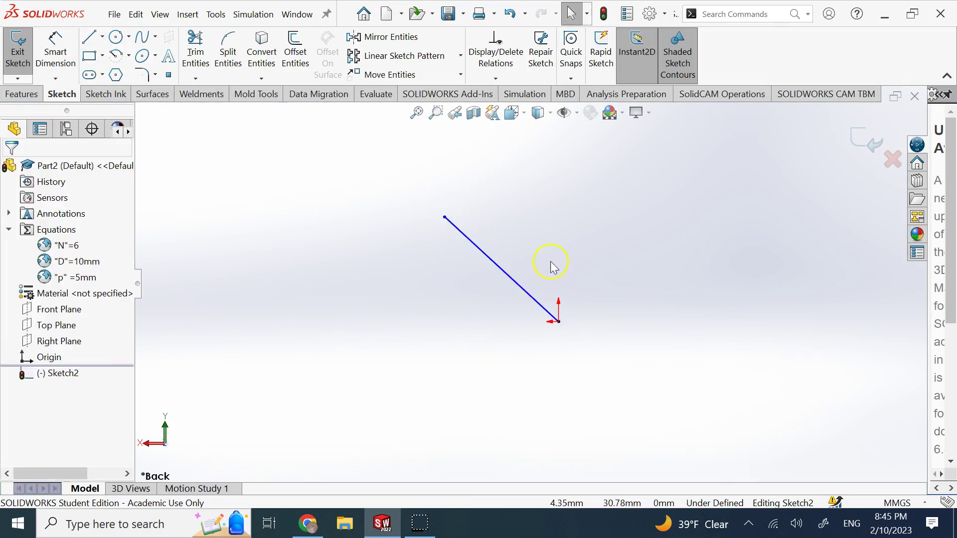
# Set up a circular sketch pattern of the diagonal line with the origin as its centre
pyautogui.click(460, 56)
pyautogui.click(451, 95)
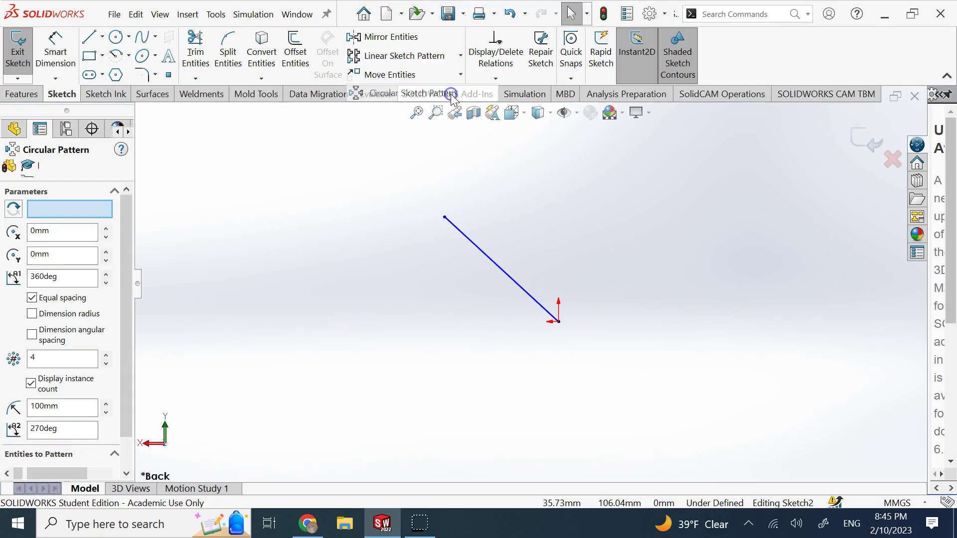
pyautogui.click(481, 253)
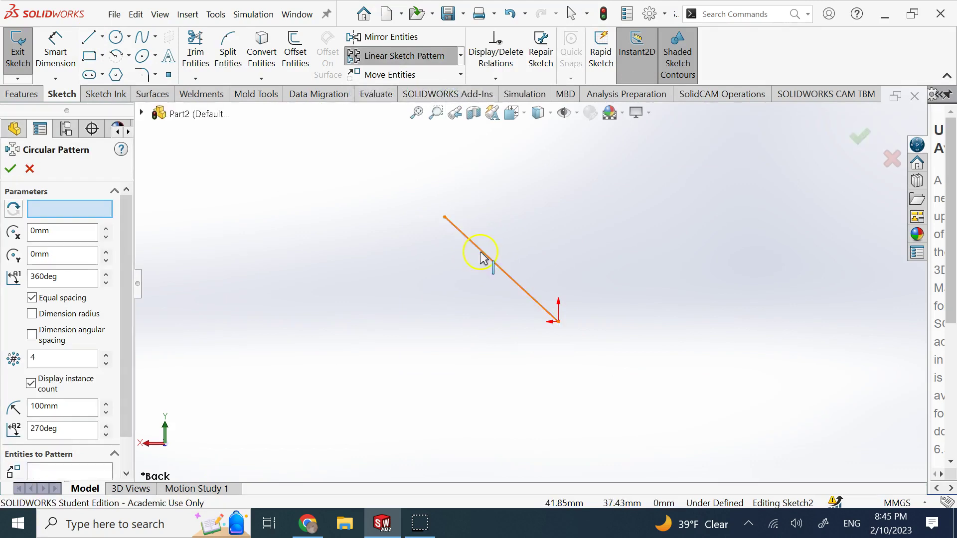
pyautogui.click(47, 207)
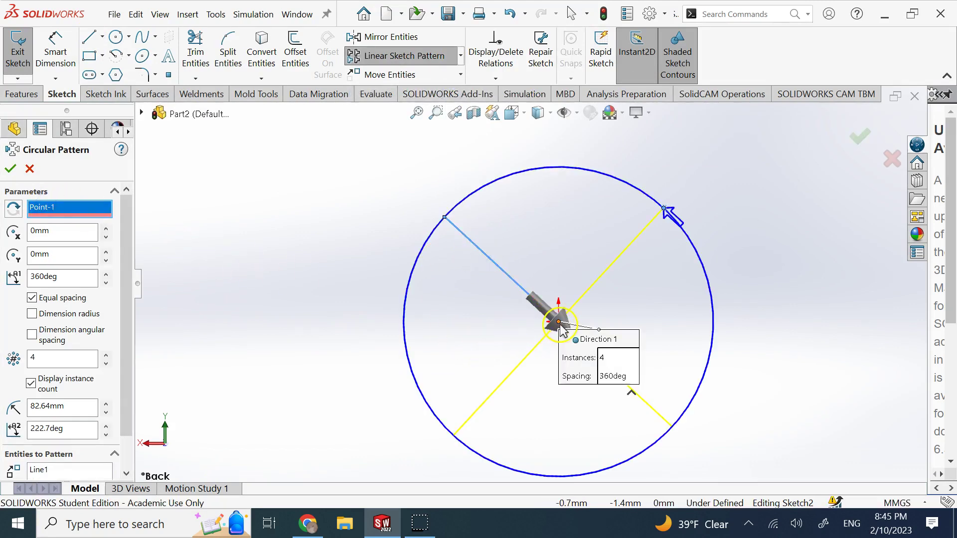
# Try to enter an equation starting with "=" as the circular pattern's instance count to use global variable N
pyautogui.click(81, 363)
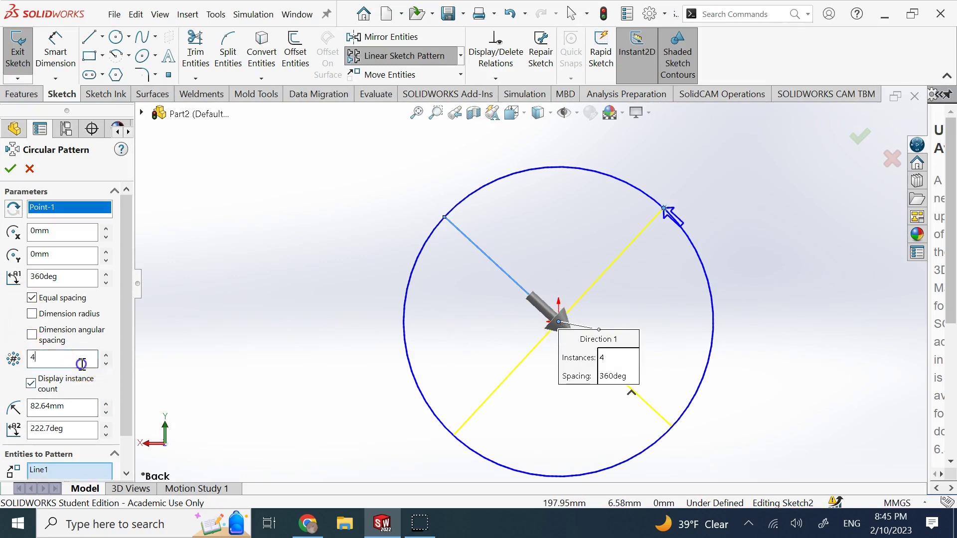
pyautogui.press('Return')
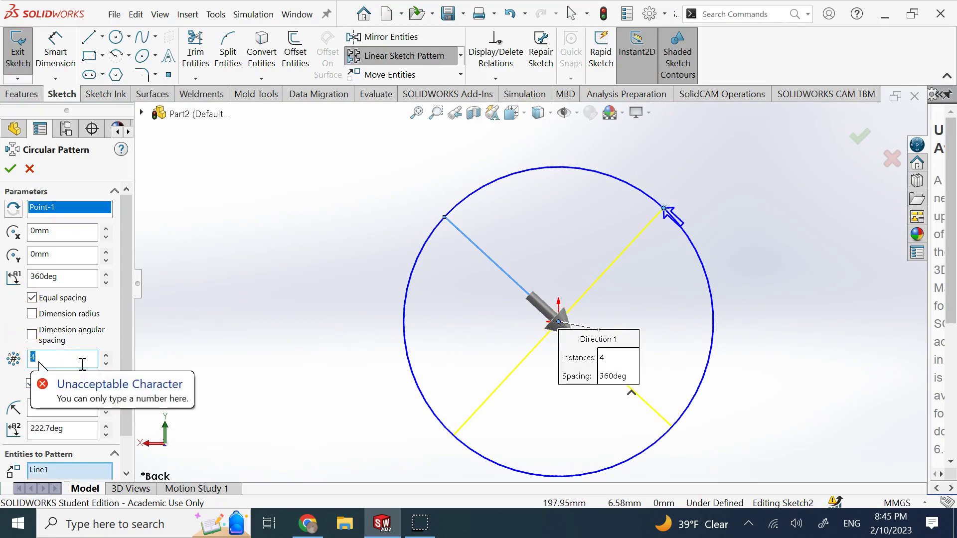
pyautogui.click(14, 129)
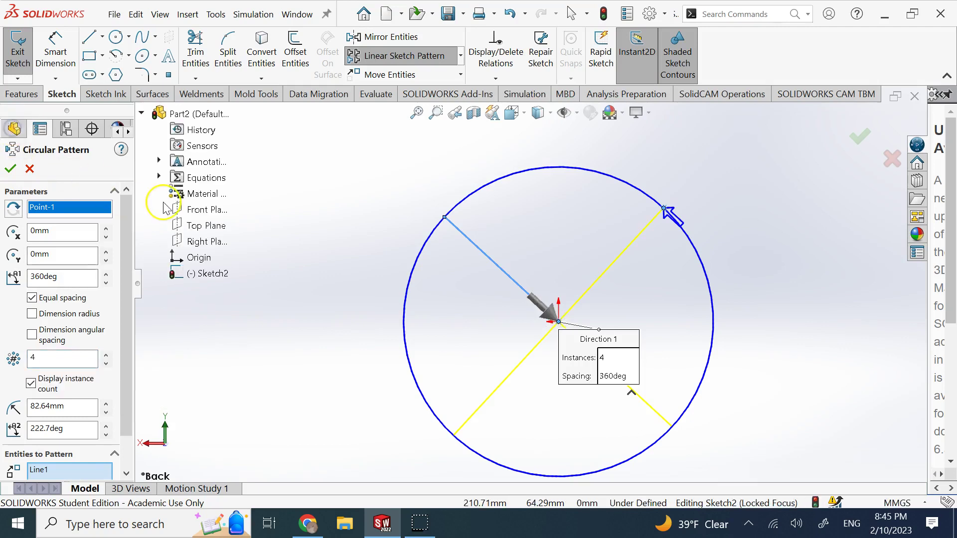
pyautogui.click(158, 177)
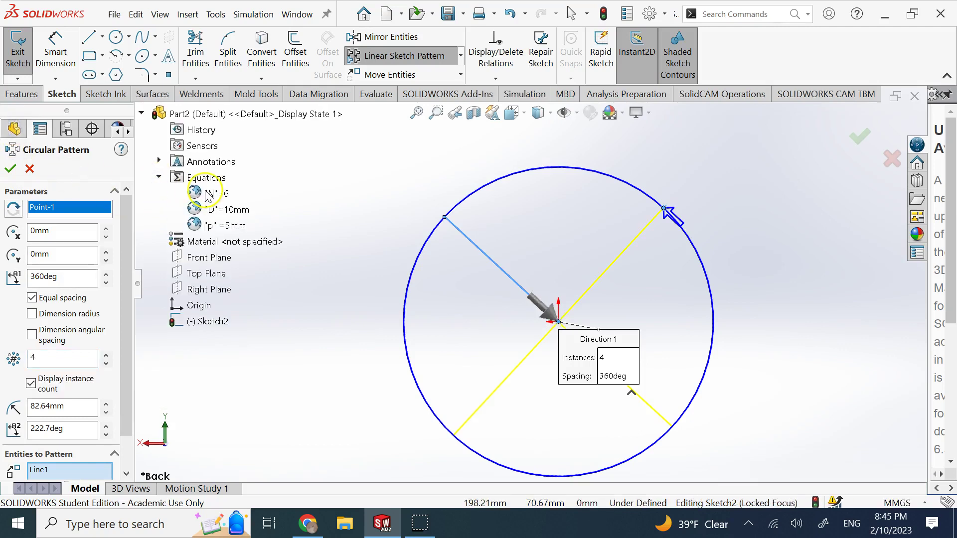
pyautogui.click(209, 194)
pyautogui.click(53, 360)
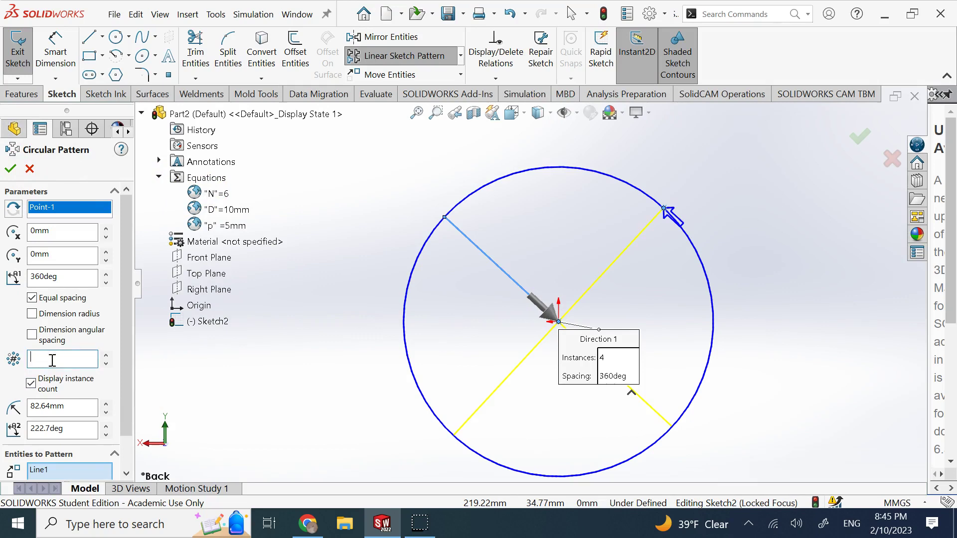
pyautogui.write('=')
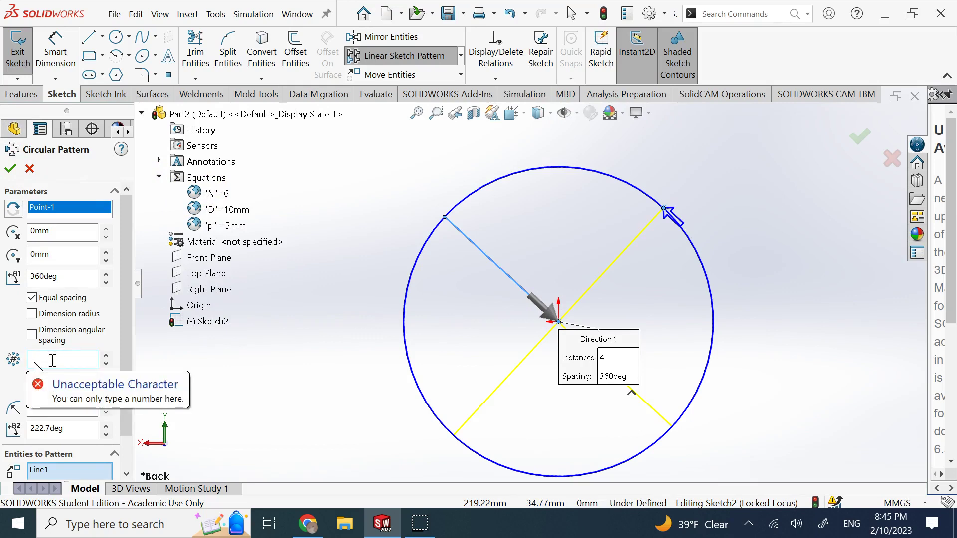
pyautogui.press('BackSpace')
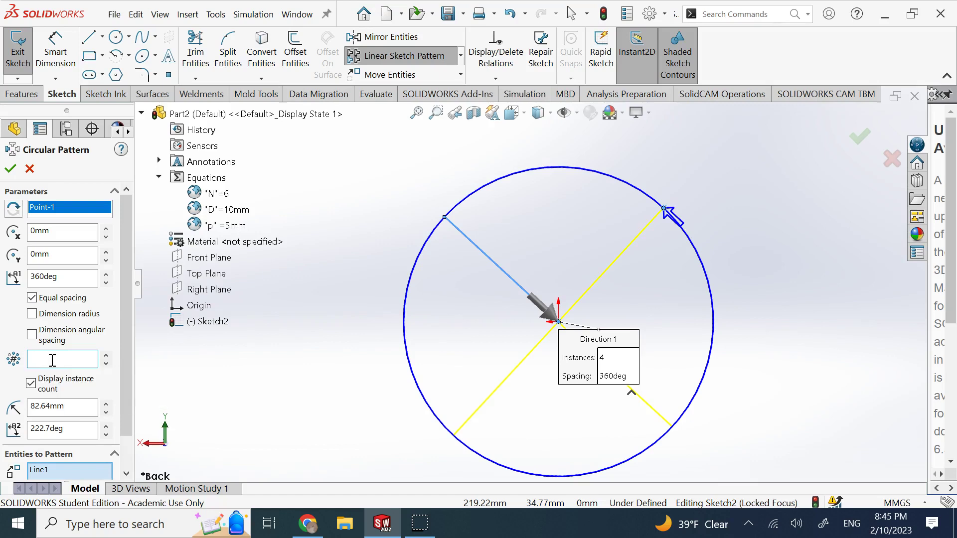
pyautogui.write('=')
# Set the circular pattern's instance count to 3 and create the pattern
pyautogui.press('BackSpace')
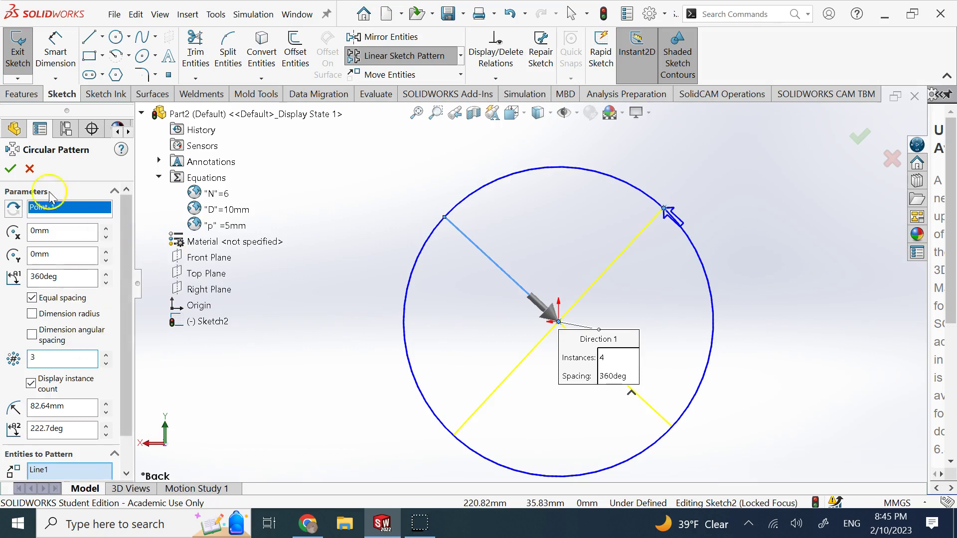
pyautogui.click(11, 169)
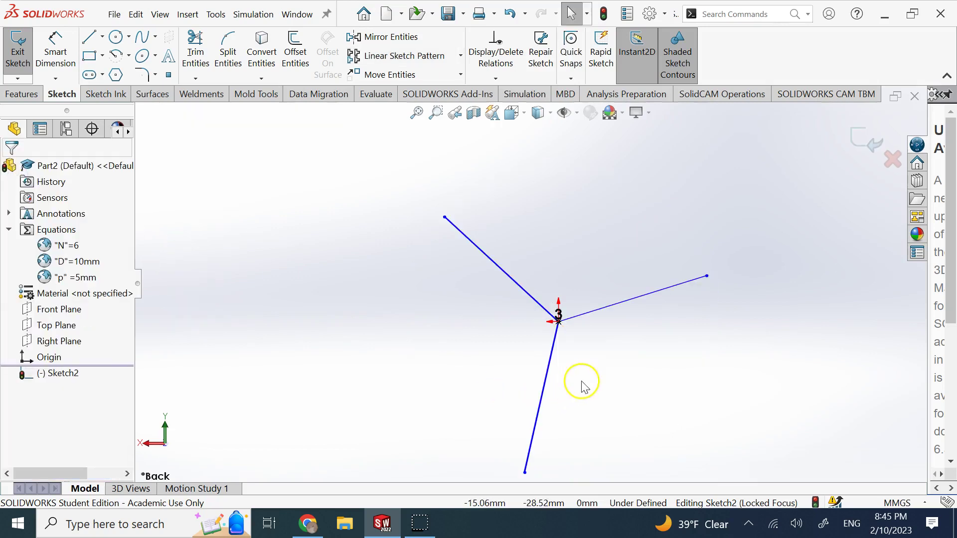
# Link the circular sketch pattern's instance count to the global variable N as a shared value
pyautogui.scroll(-2, 557, 320)
pyautogui.scroll(-1, 557, 319)
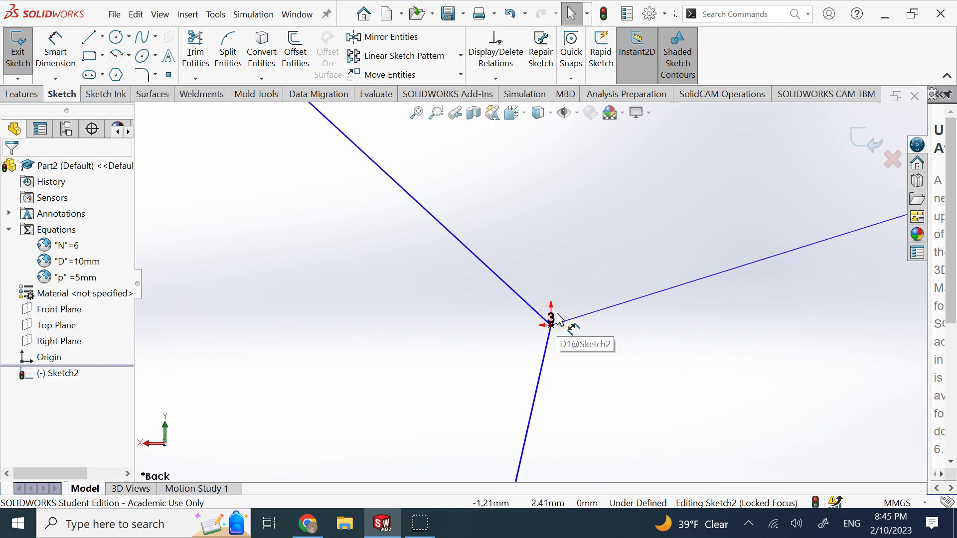
pyautogui.doubleClick(551, 319)
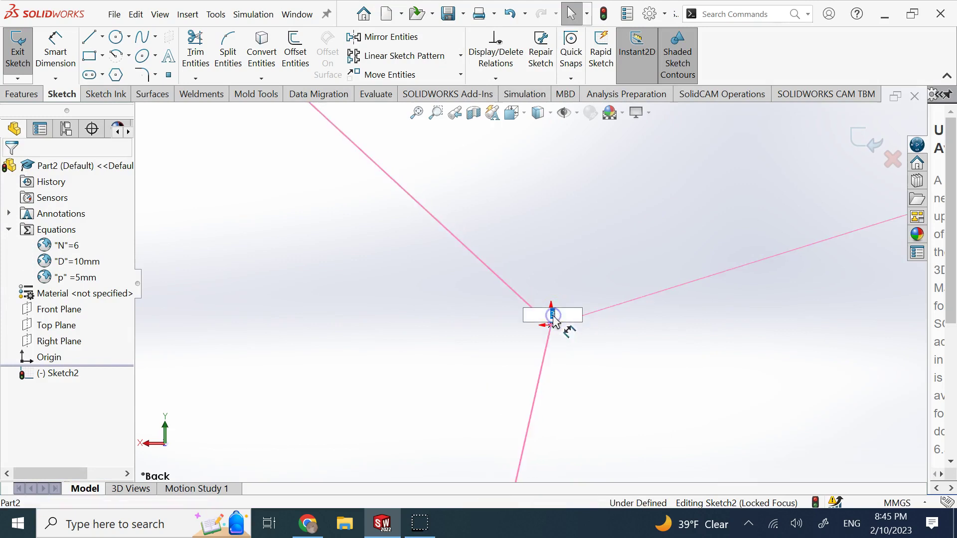
pyautogui.click(590, 286)
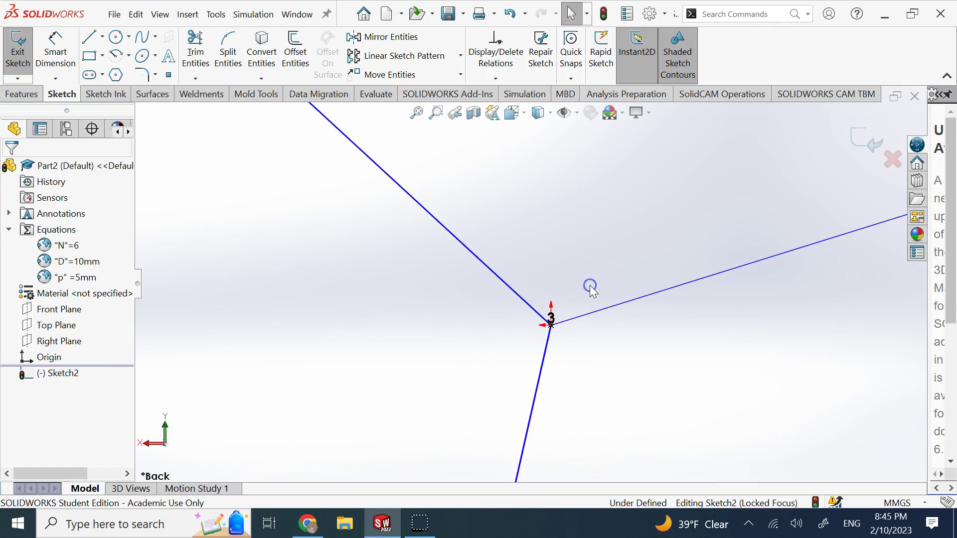
pyautogui.click(550, 317)
pyautogui.rightClick(551, 319)
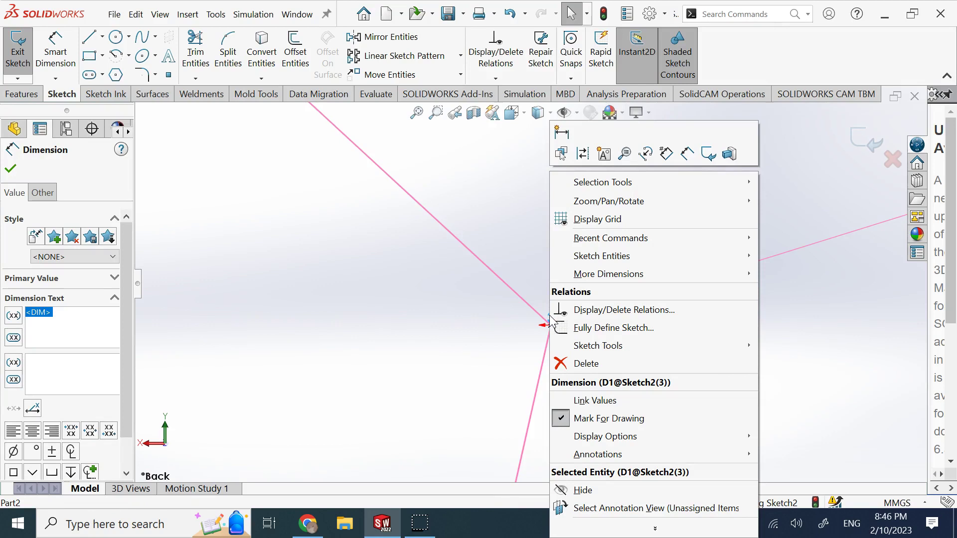
pyautogui.click(632, 397)
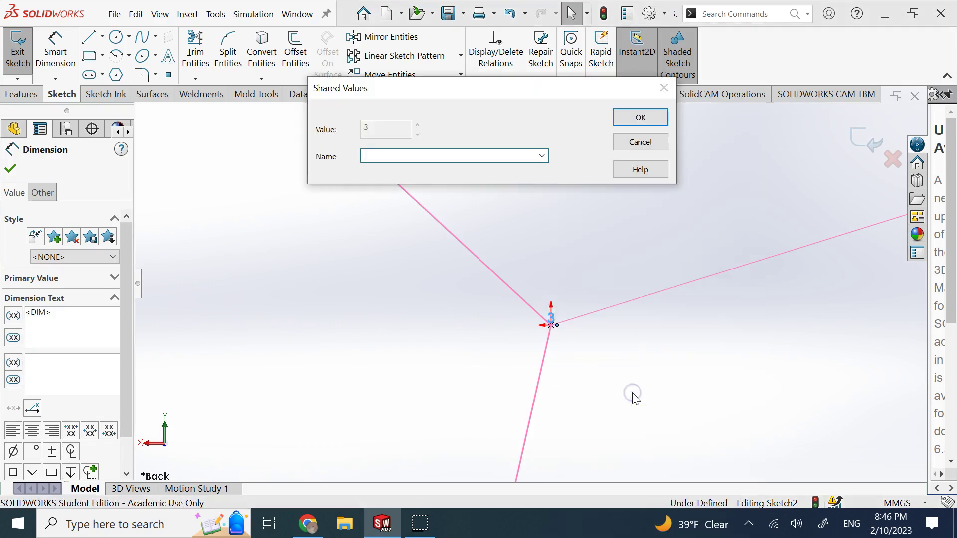
pyautogui.click(542, 156)
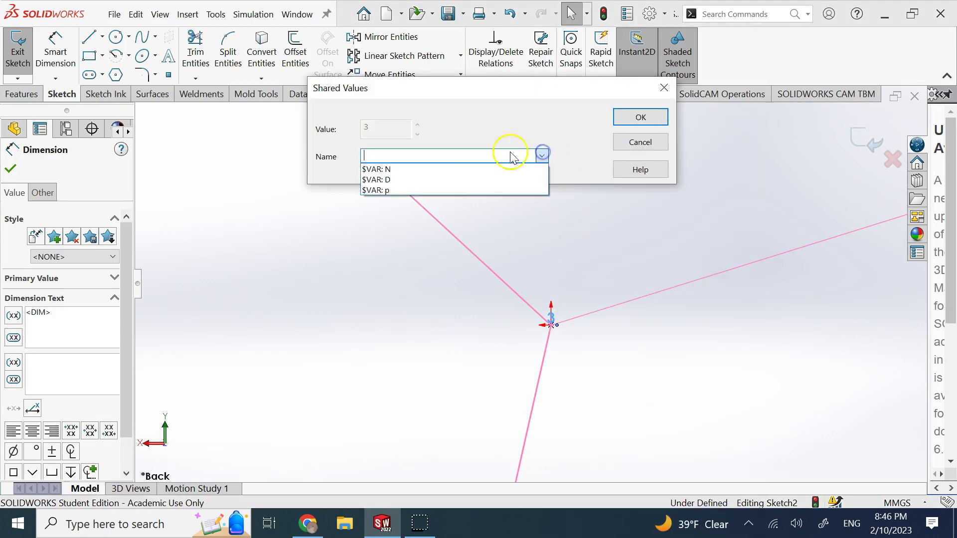
pyautogui.click(450, 170)
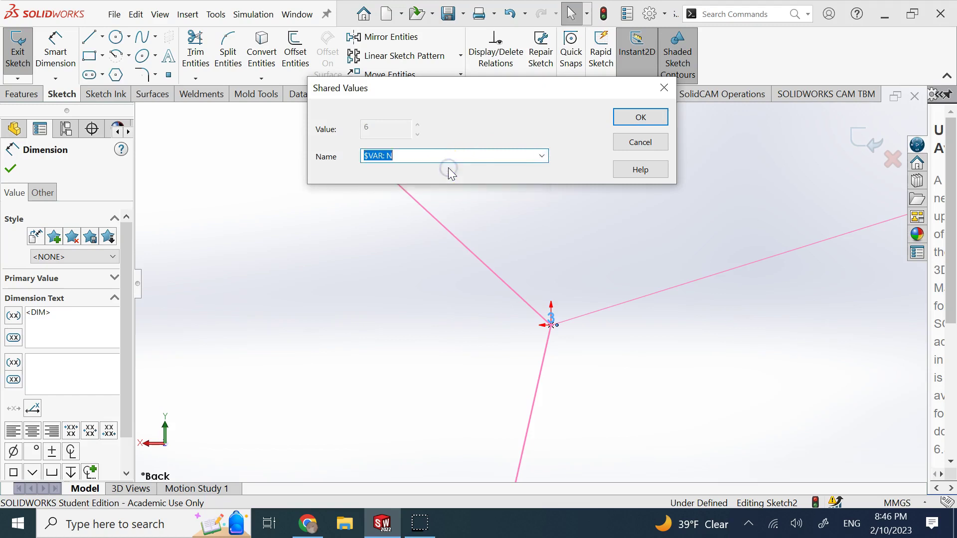
pyautogui.click(640, 117)
pyautogui.scroll(3, 656, 285)
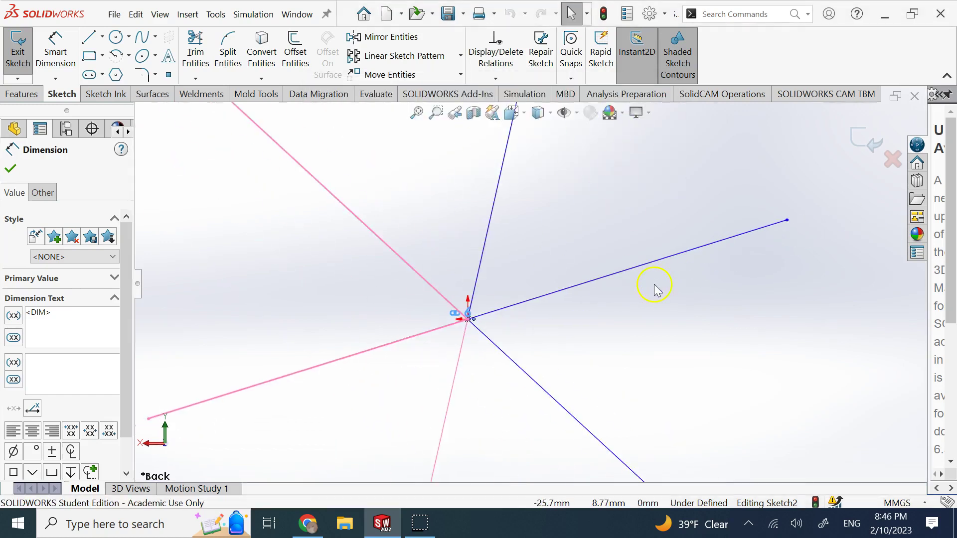
pyautogui.scroll(1, 655, 280)
pyautogui.click(673, 316)
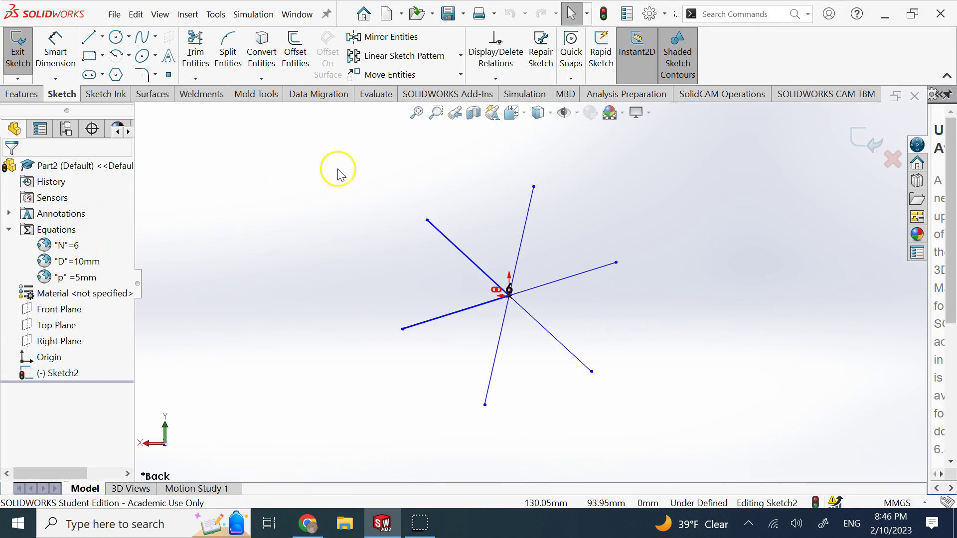
pyautogui.moveTo(522, 299); pyautogui.dragTo(524, 291)
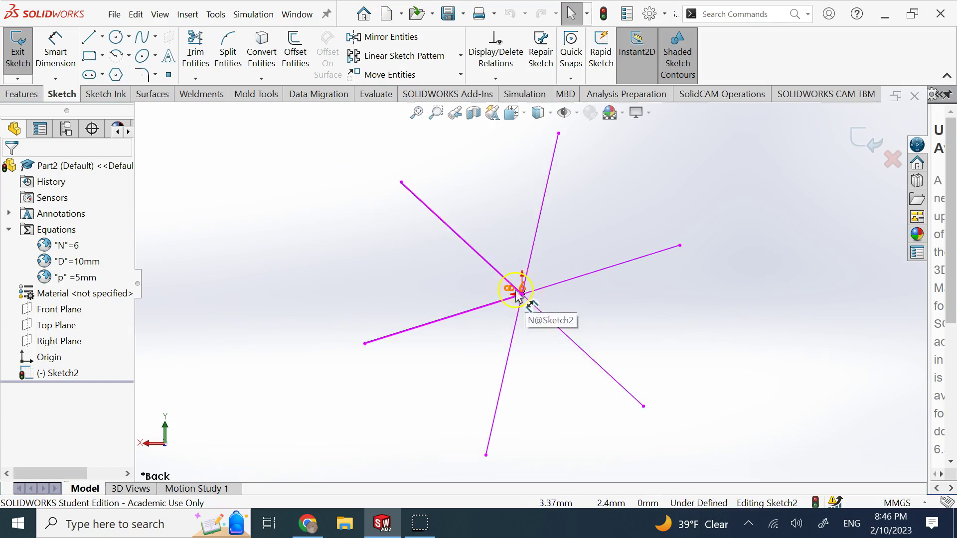
pyautogui.moveTo(524, 291); pyautogui.dragTo(526, 292)
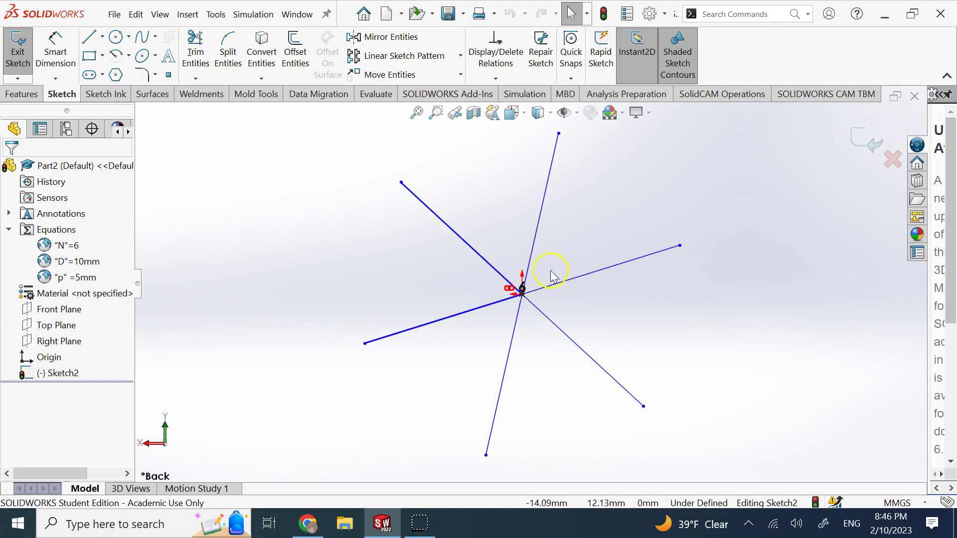
pyautogui.click(579, 260)
pyautogui.click(512, 253)
pyautogui.moveTo(527, 289); pyautogui.dragTo(535, 294)
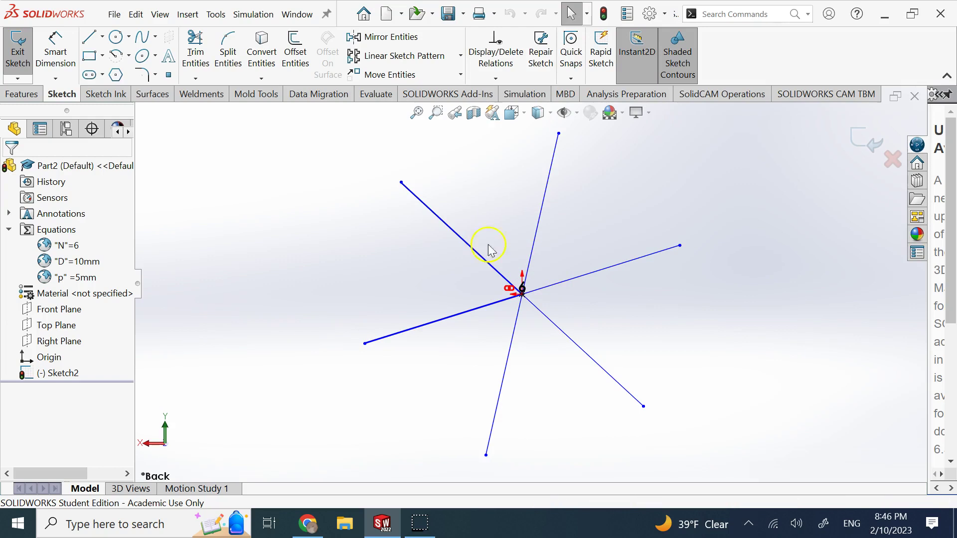
pyautogui.scroll(1, 547, 235)
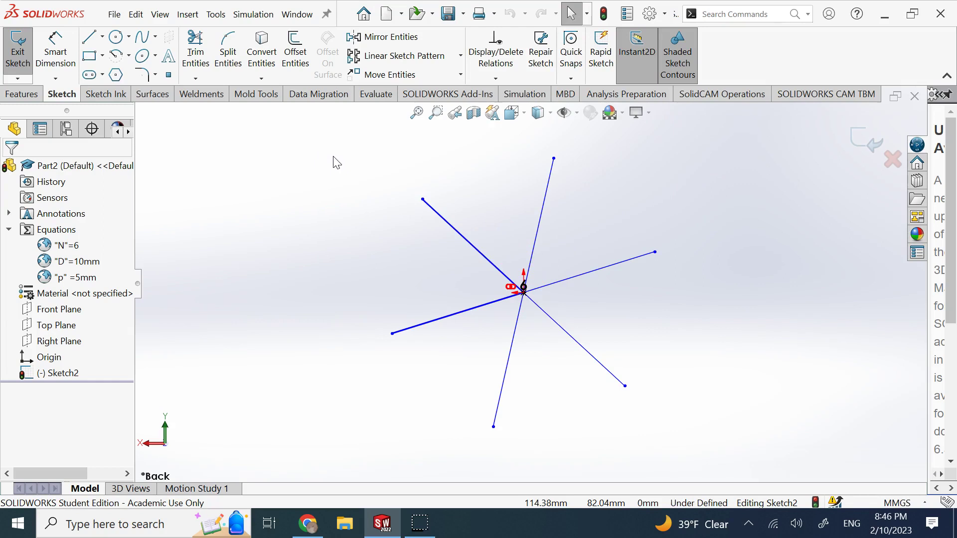
pyautogui.click(241, 173)
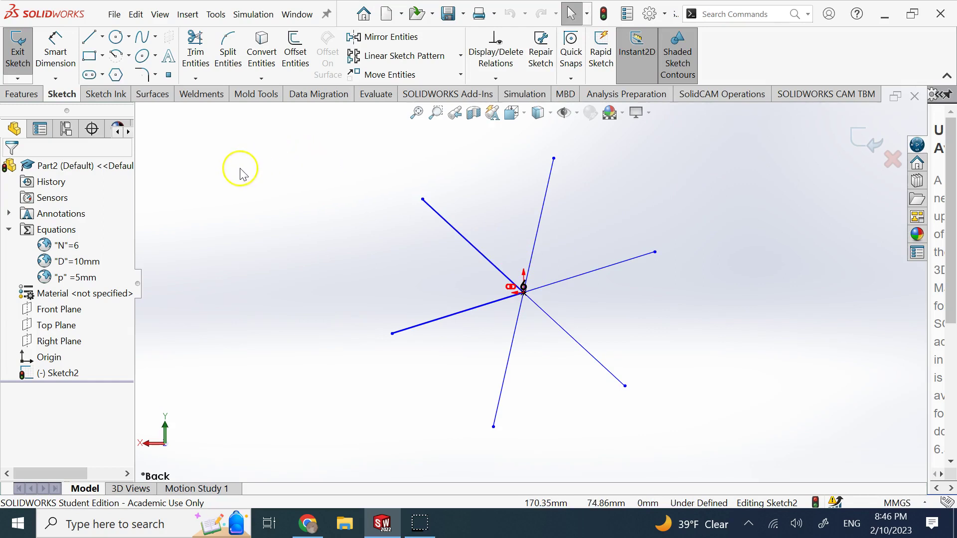
# Turn on the display of feature dimensions for the part's annotations
pyautogui.rightClick(67, 220)
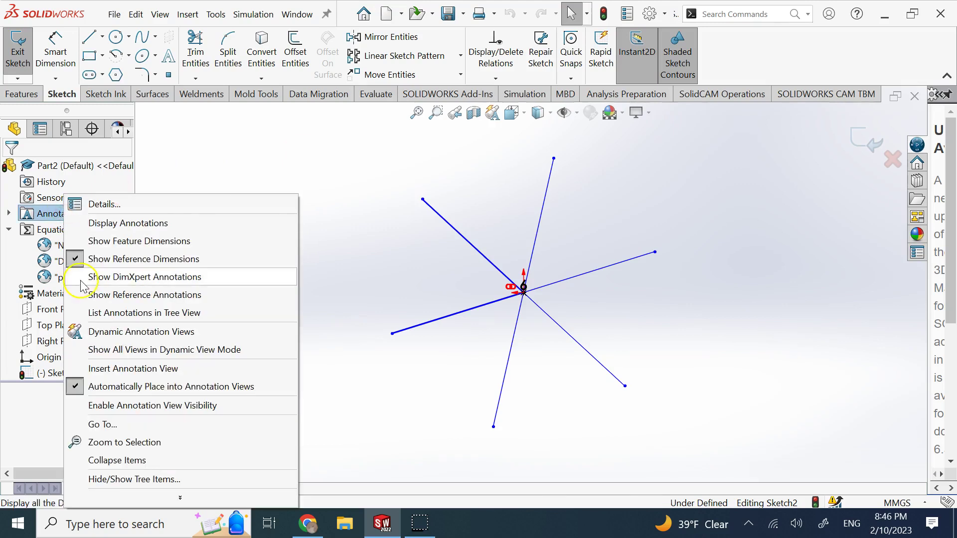
pyautogui.click(102, 263)
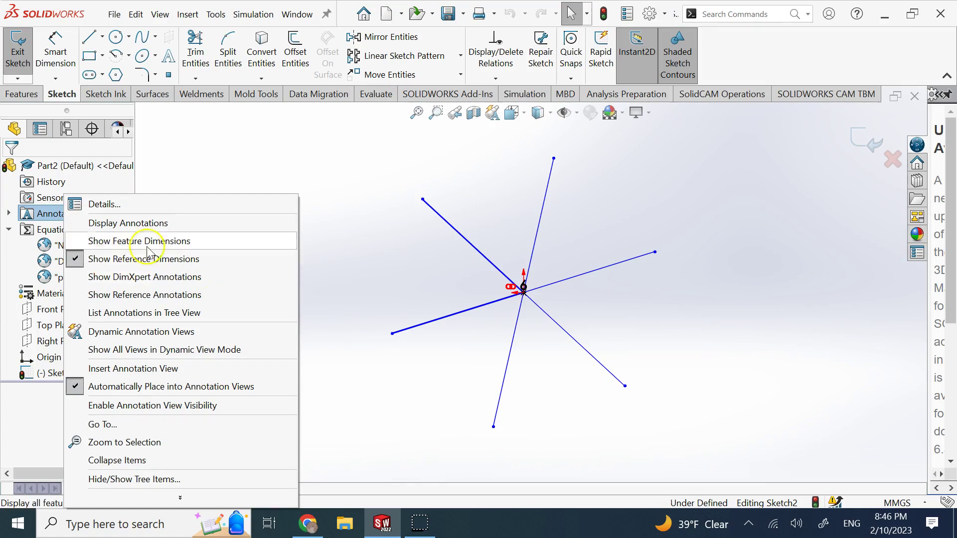
pyautogui.click(114, 244)
pyautogui.click(114, 243)
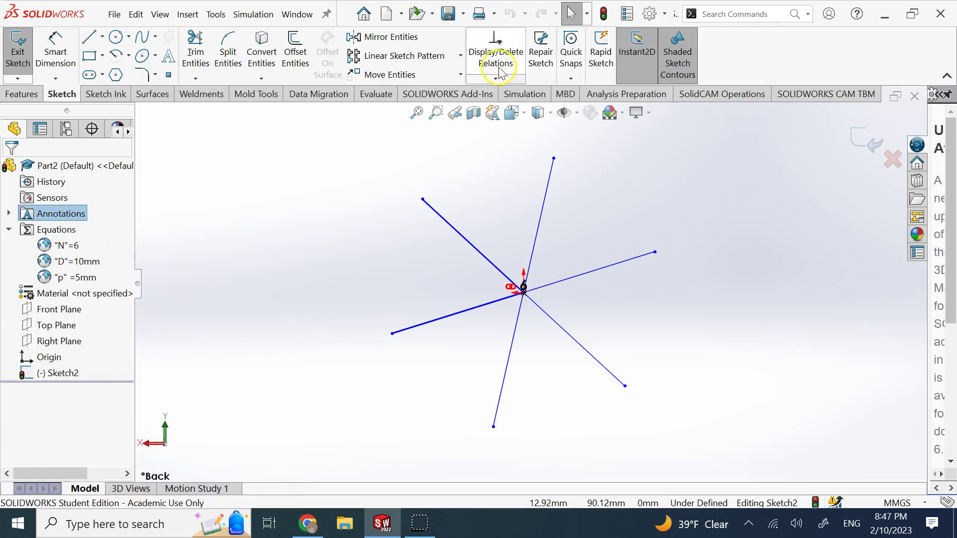
pyautogui.click(234, 44)
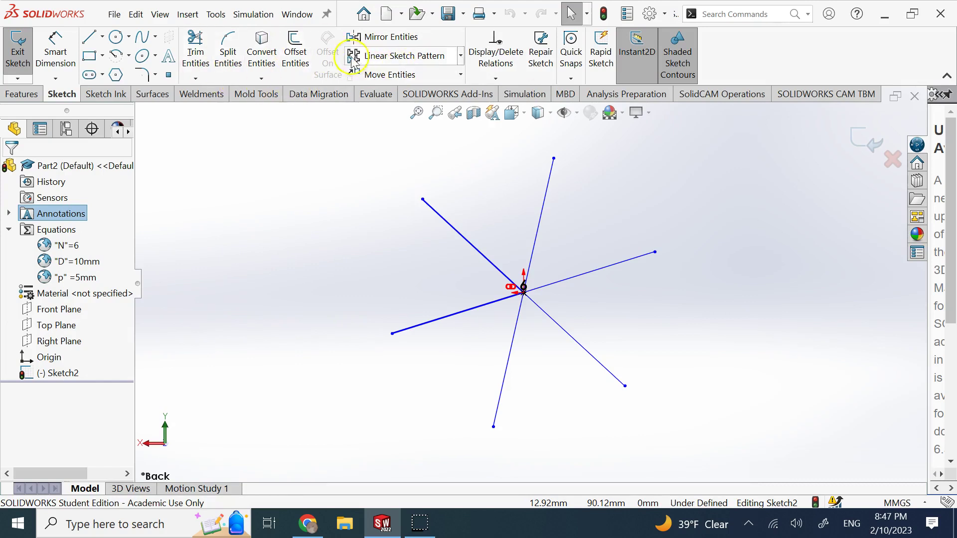